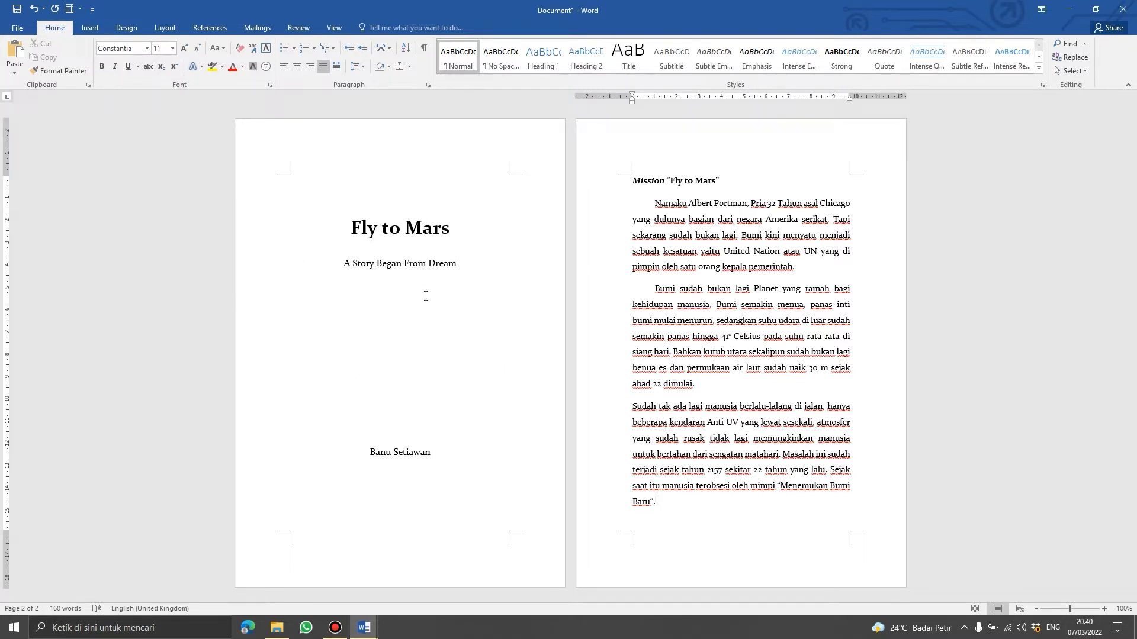
Insert the picture Acover FtM on the blank line below the subtitle on the title page.
left_click(438, 281)
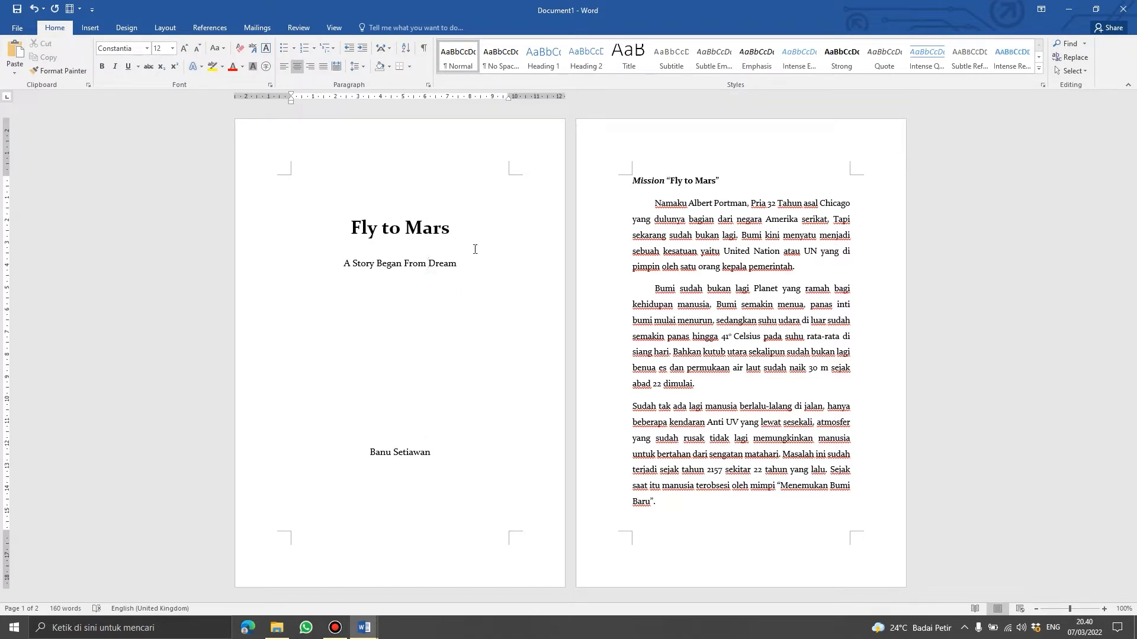
left_click(392, 297)
left_click(19, 29)
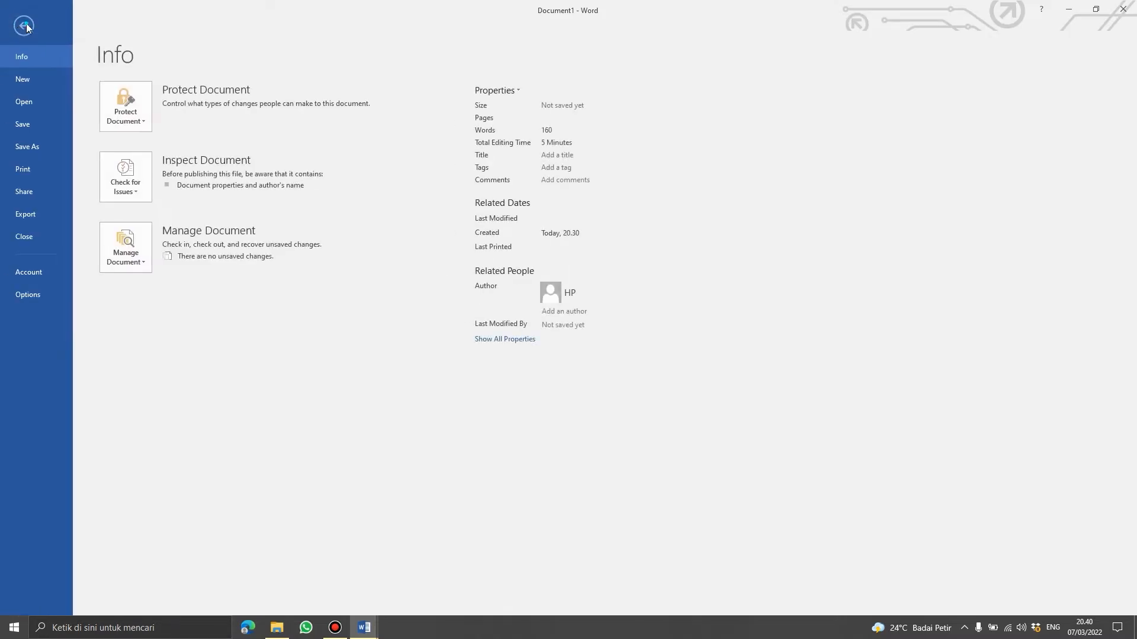
left_click(24, 26)
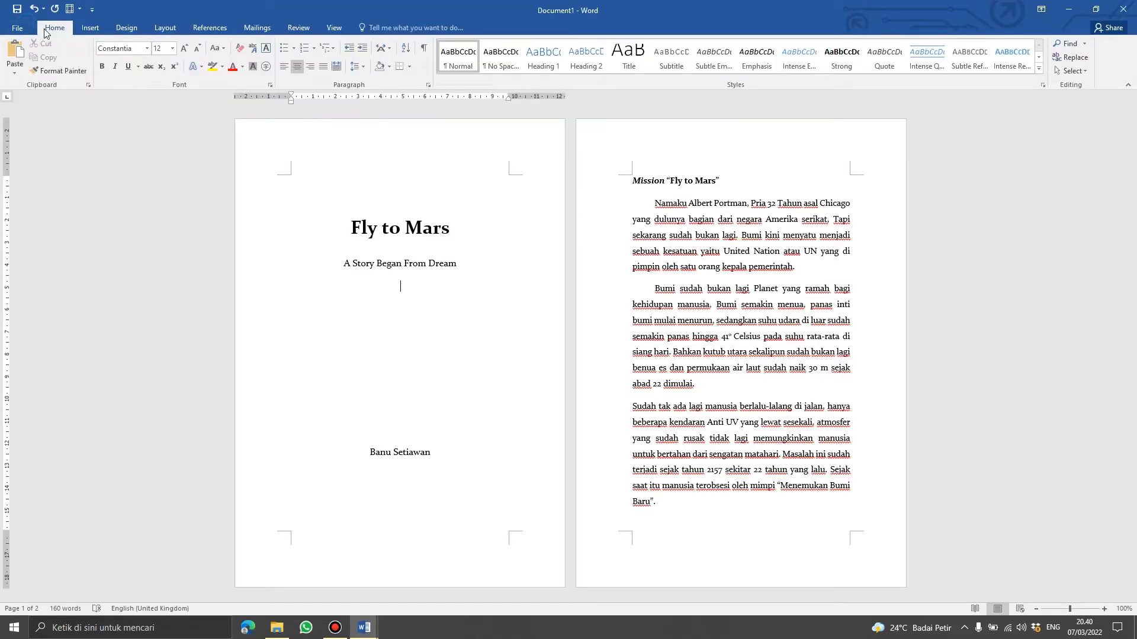
left_click(90, 29)
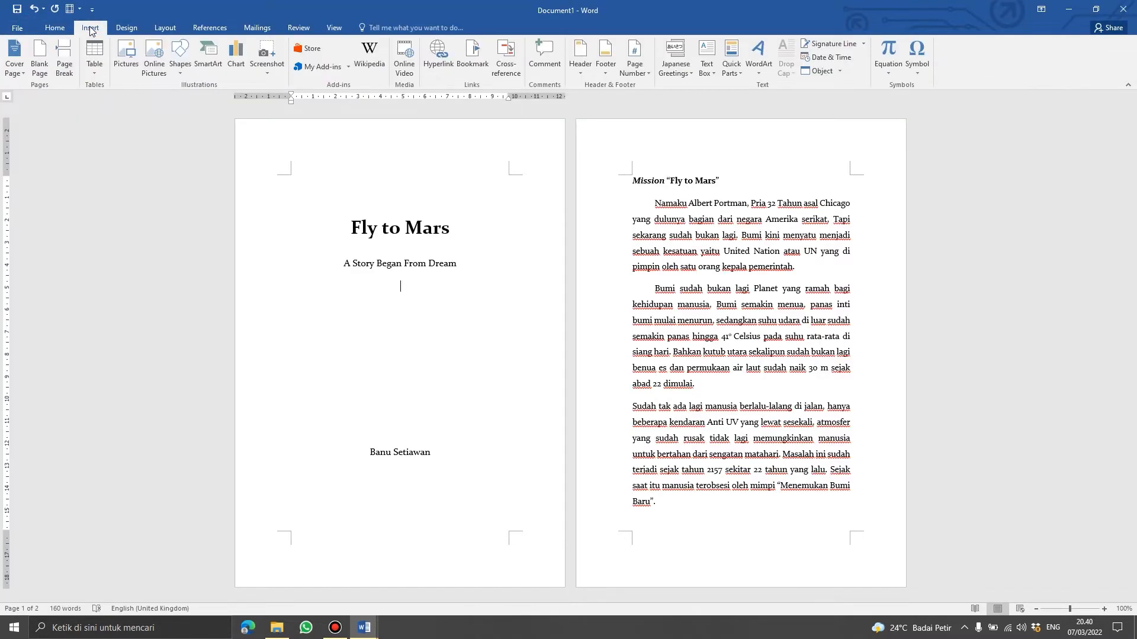
left_click(127, 62)
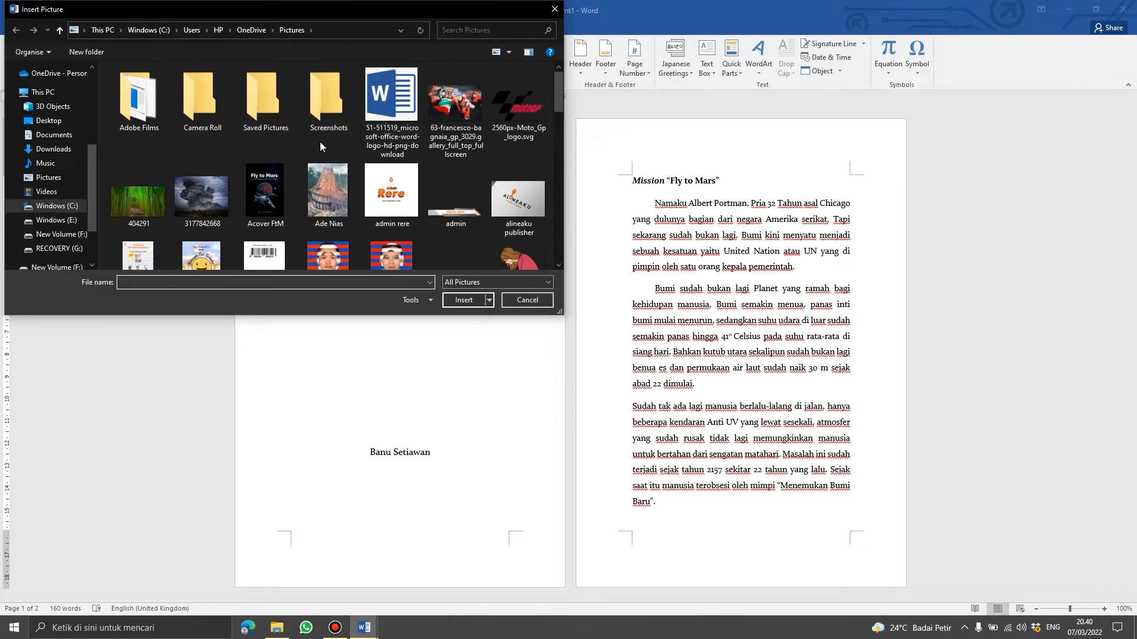
left_click(271, 193)
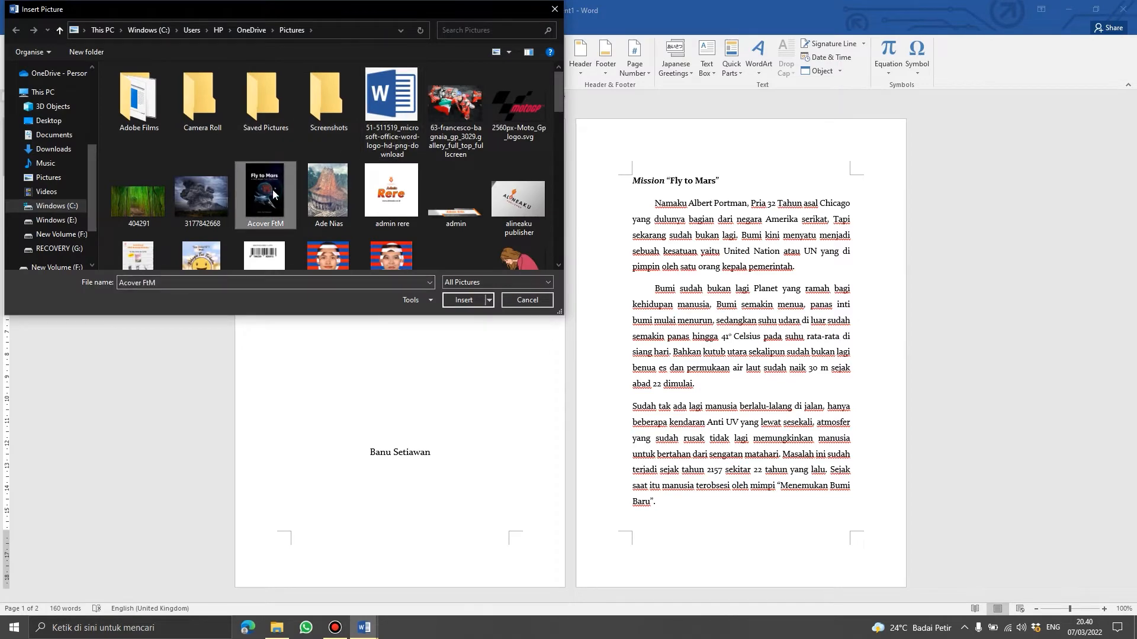
left_click(475, 303)
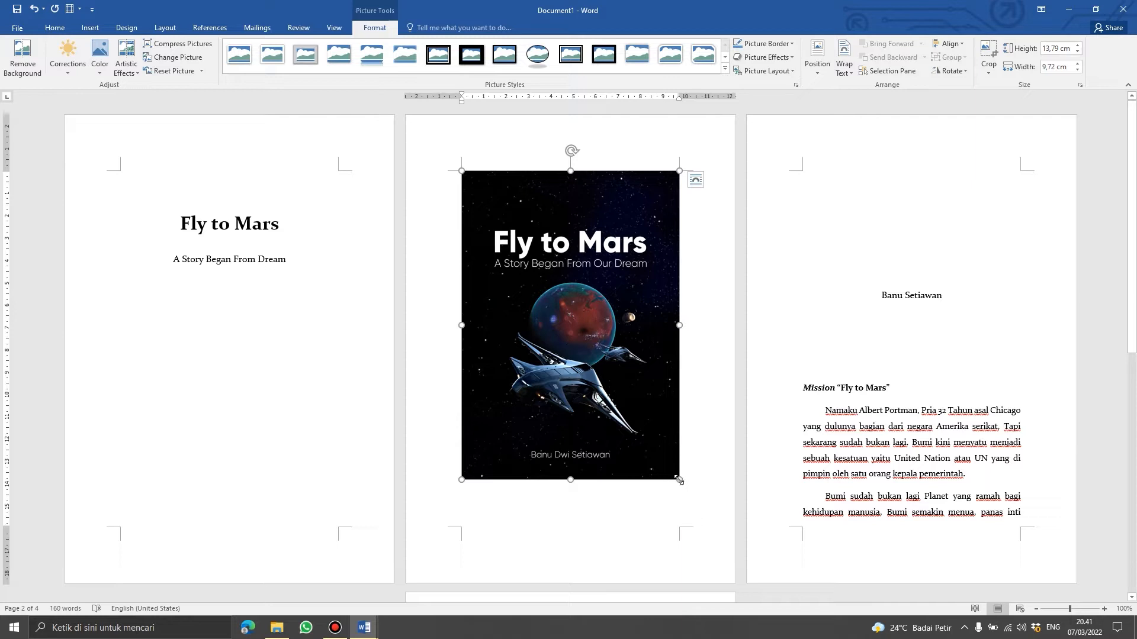
Shrink the cover picture to about 5.98 cm high and 4.21 cm wide so it fits on the title page.
left_click_drag(679, 480, 550, 254)
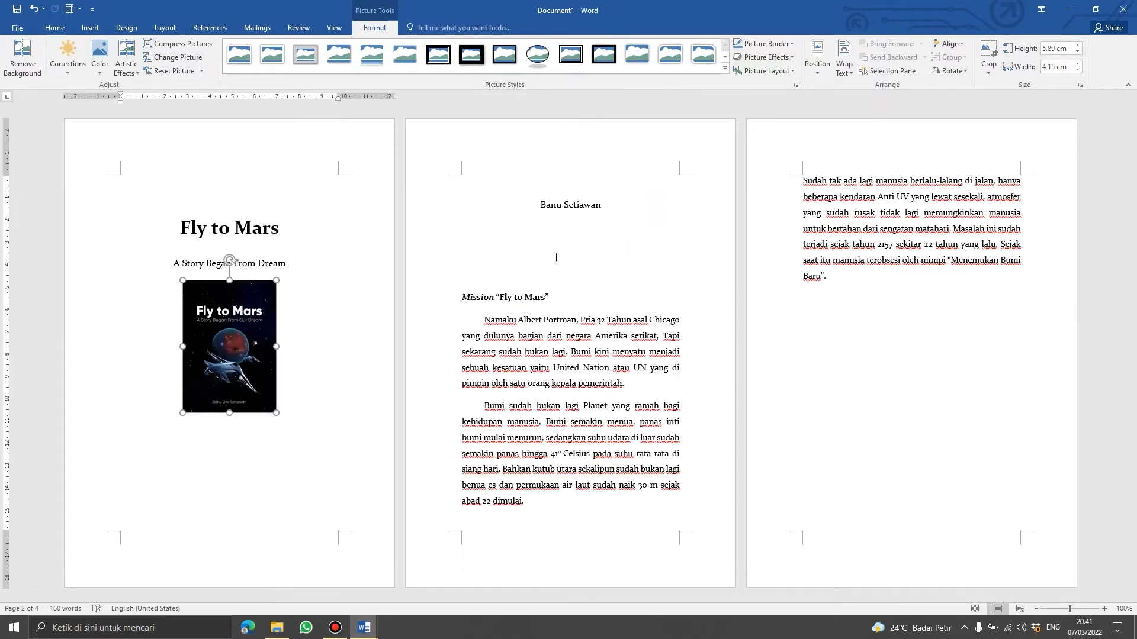
left_click(270, 407)
mouse_move(270, 408)
left_mouse_down()
mouse_move(244, 372)
mouse_move(286, 408)
left_mouse_up()
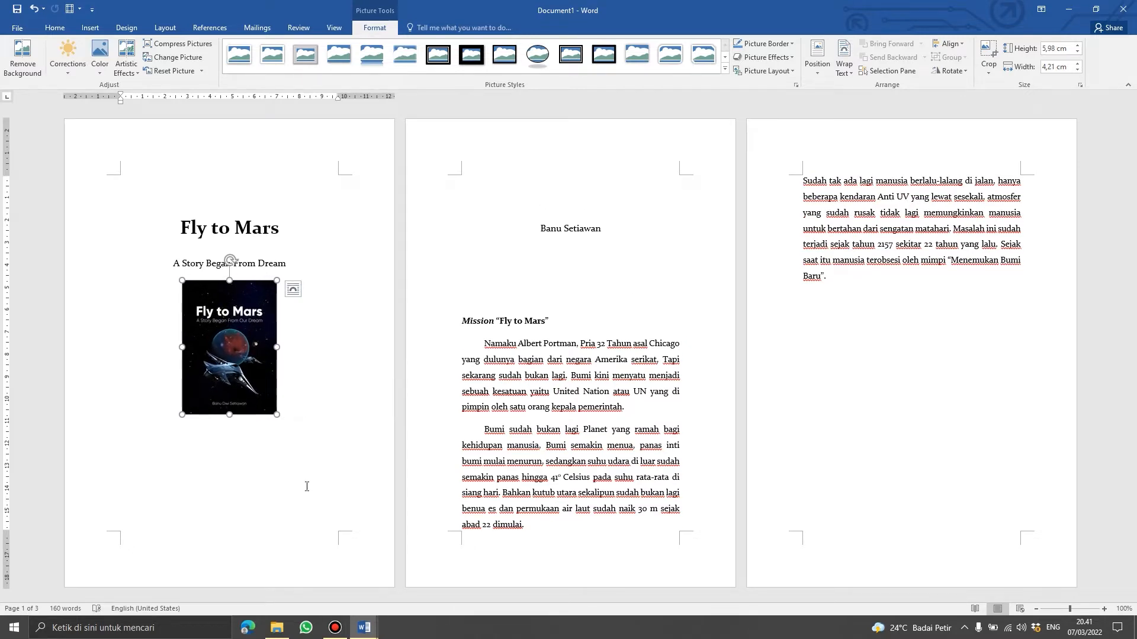
Delete surplus blank lines below the cover picture to bring the author's name back onto the title page.
left_click(257, 495)
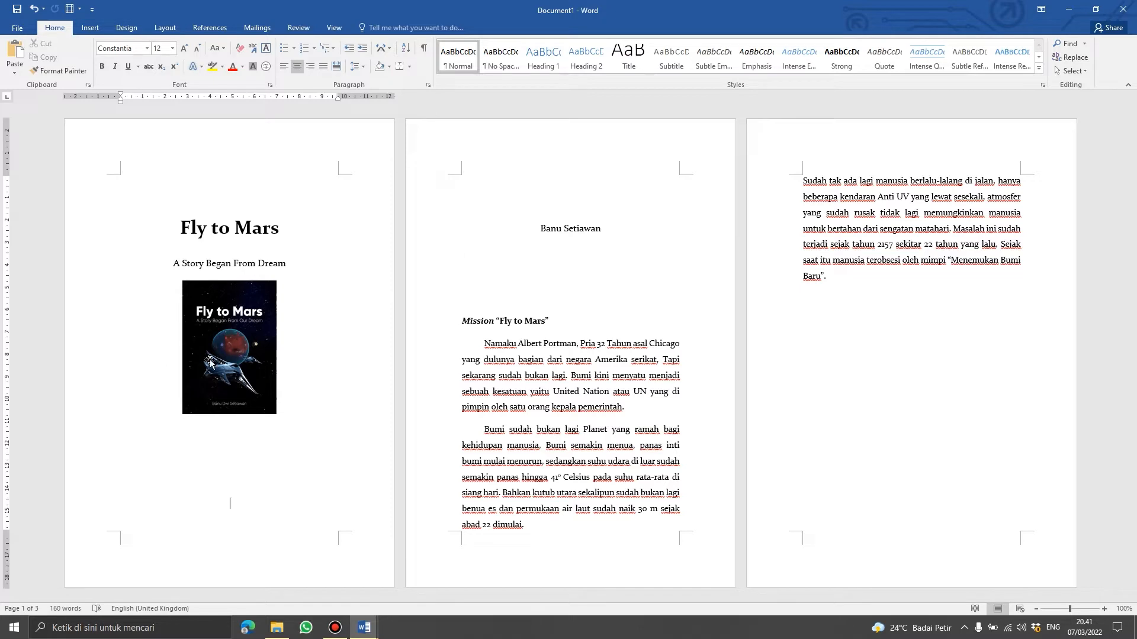
key("BackSpace")
key("BackSpace")
key("BackSpace")
key("BackSpace")
key("BackSpace")
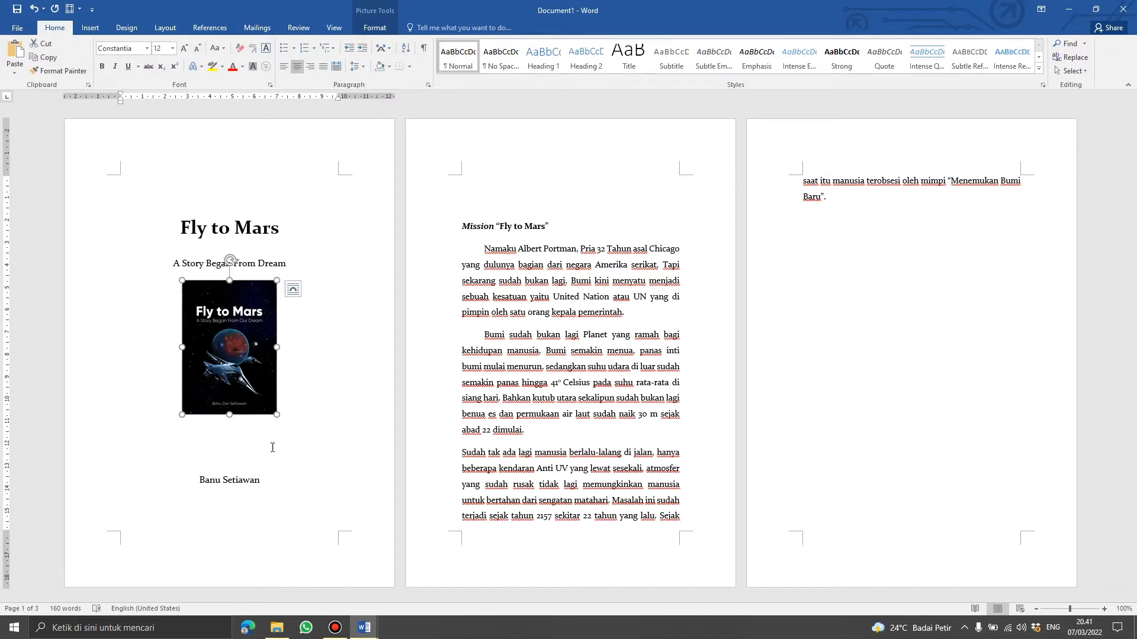
left_click(253, 446)
key("BackSpace")
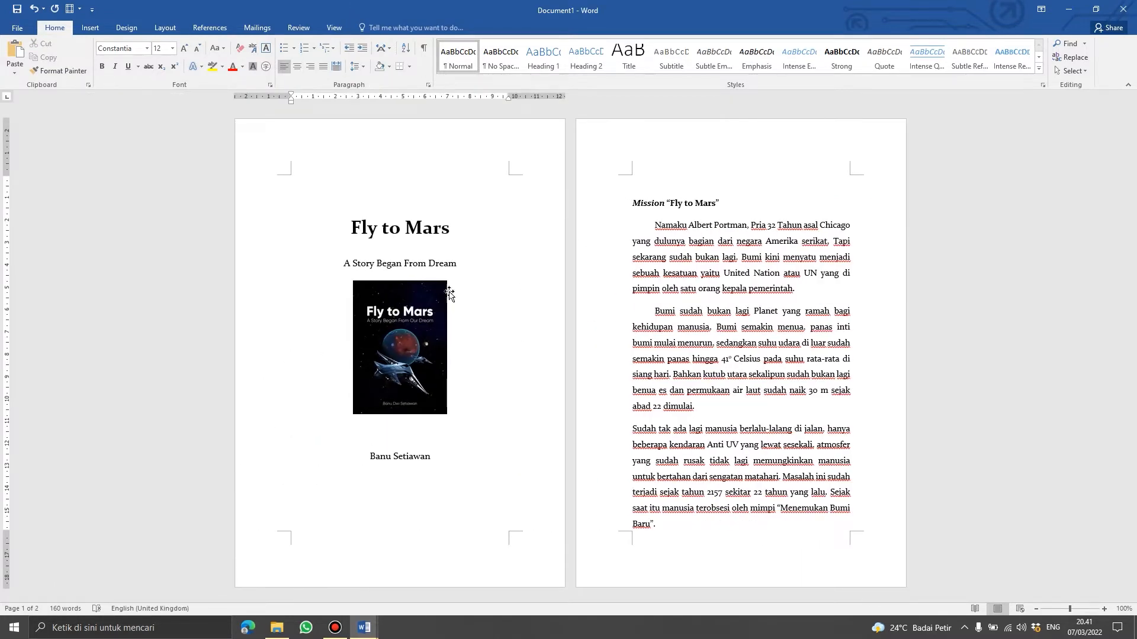
Try removing the blank line above the Mission heading on the second page, and undo it.
left_click(646, 181)
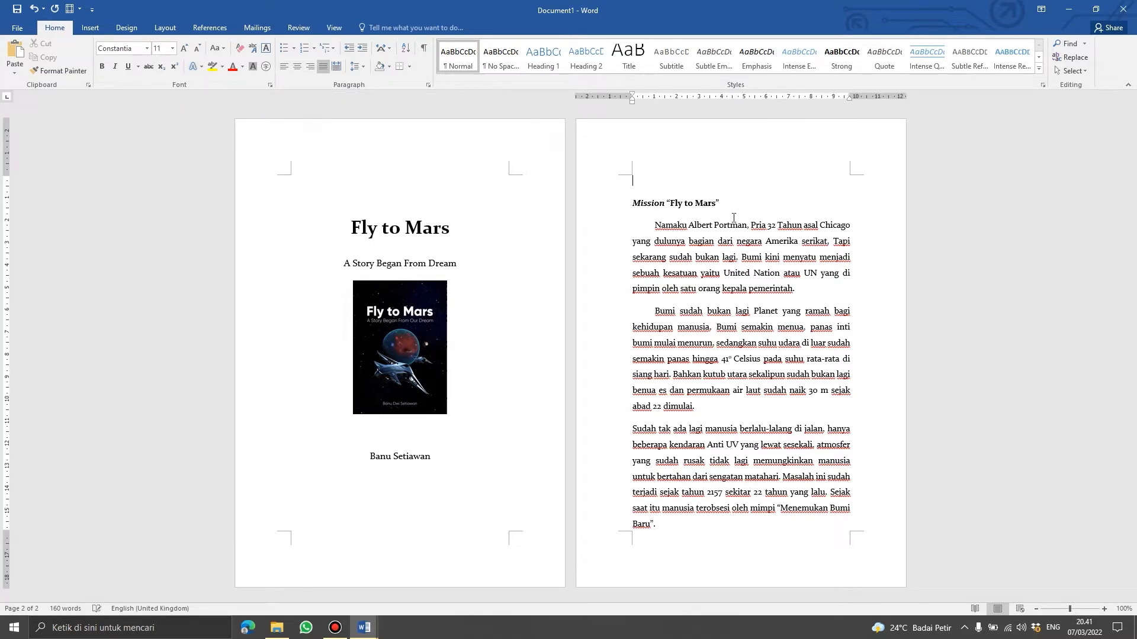
key("BackSpace")
key("ctrl+z")
Add a blank line between the subtitle and the cover picture, and delete the extra blank line above the Mission heading.
left_click(288, 281)
left_click(467, 264)
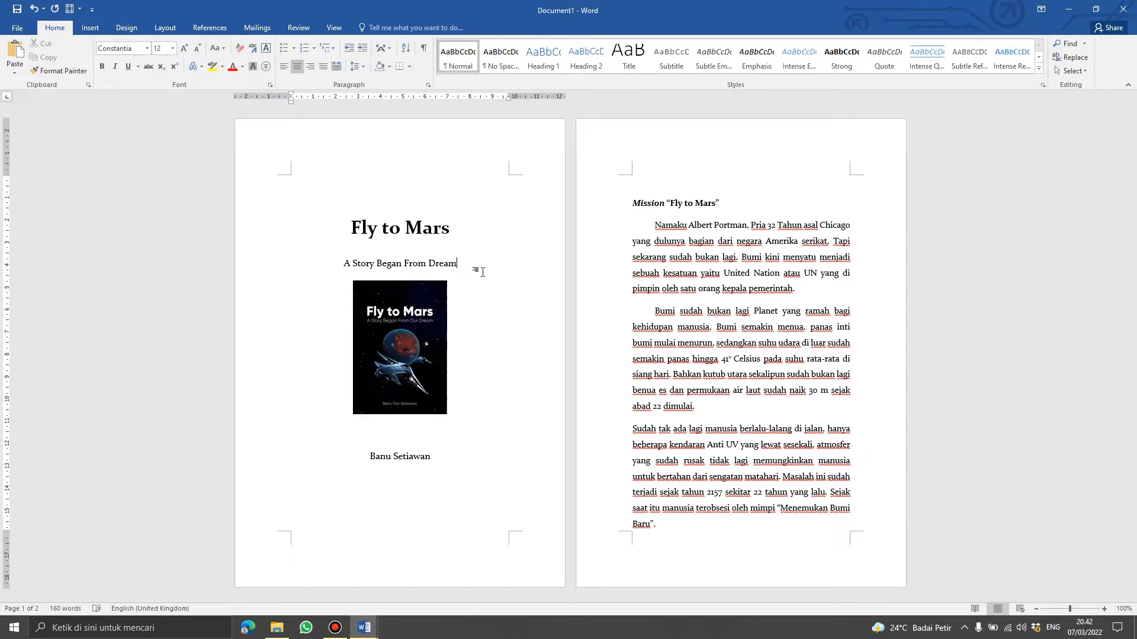
key("Return")
left_click(496, 204)
key("BackSpace")
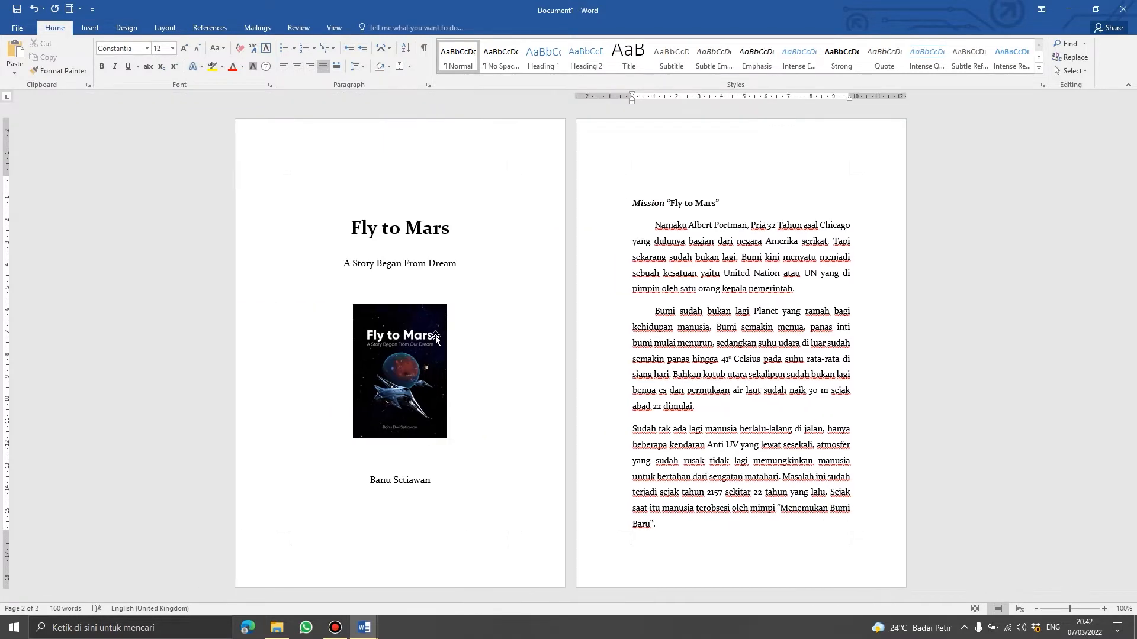
left_click(487, 321)
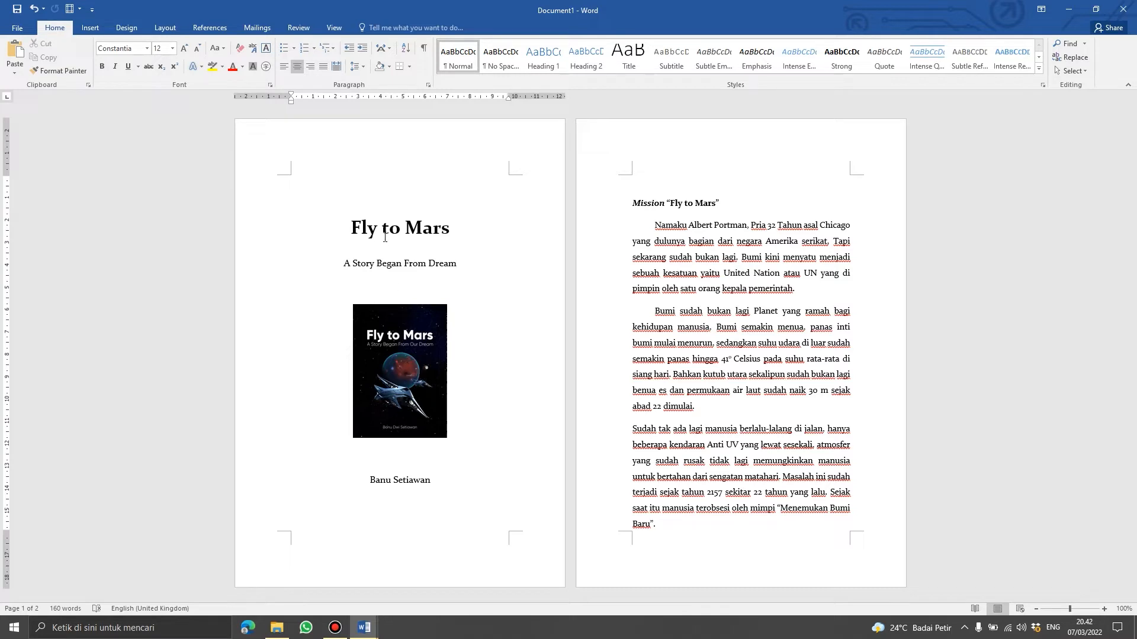
Try moving the cover picture into the body text on the second page with Tight text wrapping, and undo these changes.
left_click(436, 366)
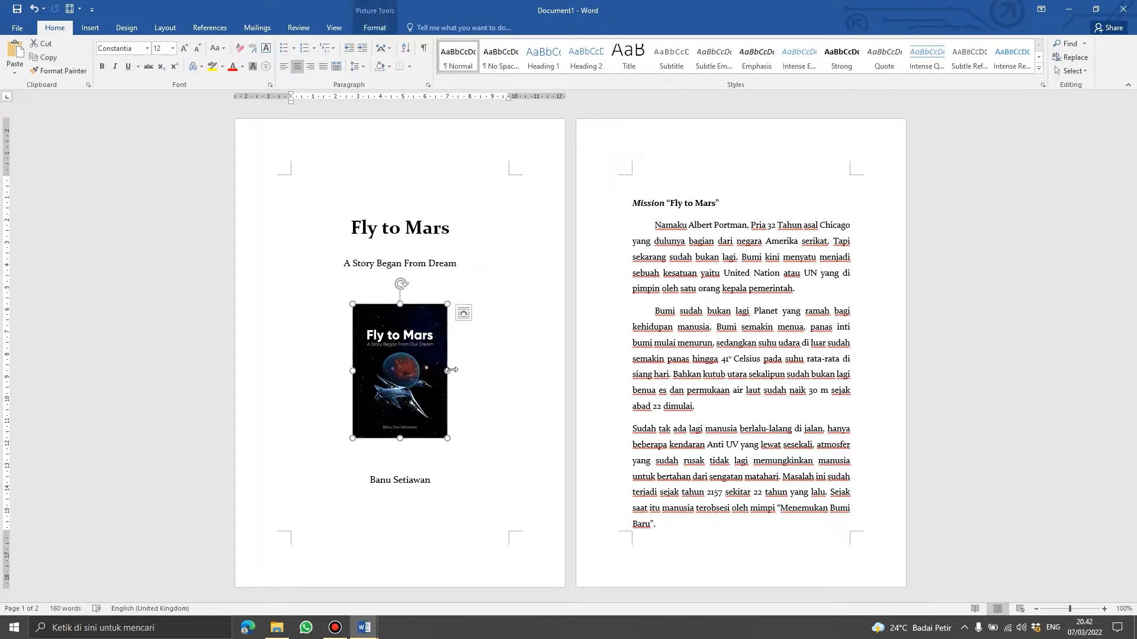
left_click(463, 314)
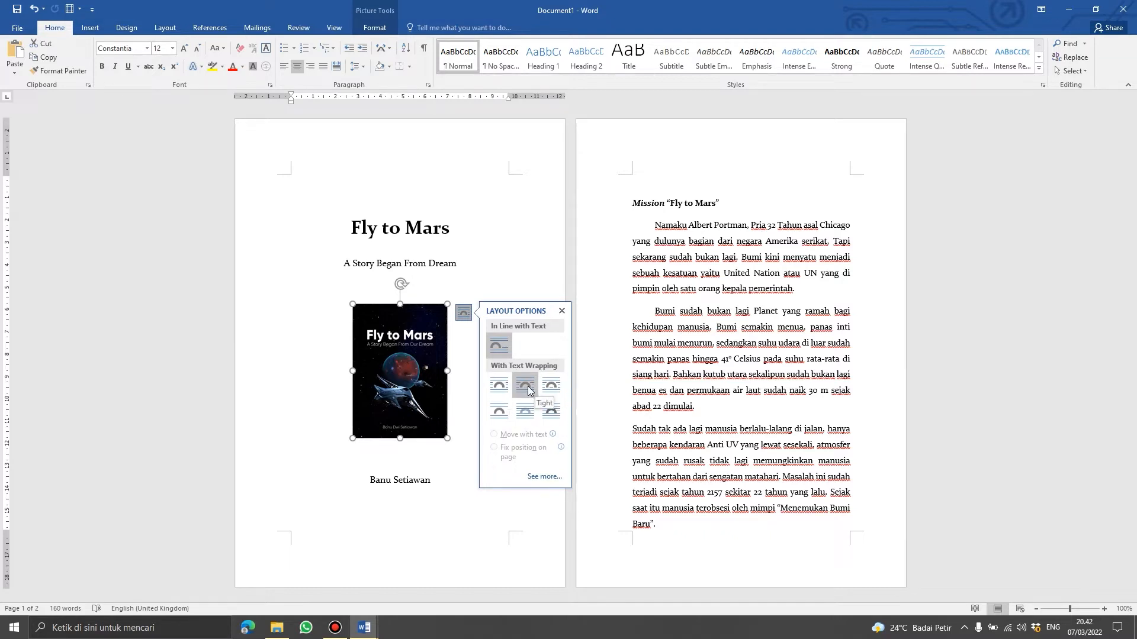
left_click_drag(398, 371, 712, 355)
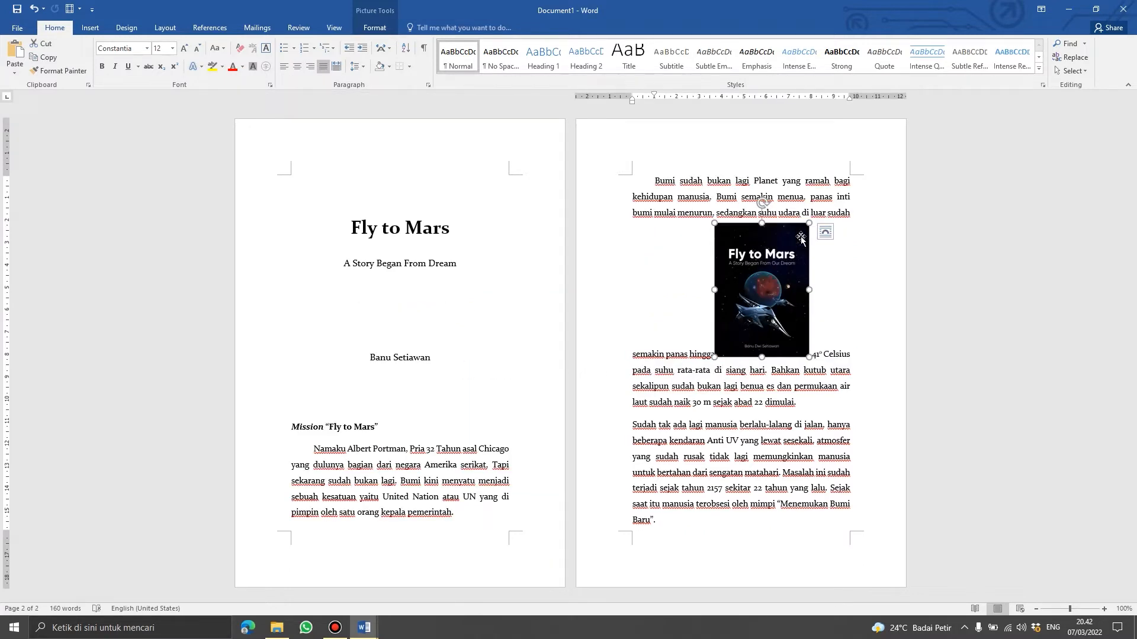
left_click_drag(771, 277, 740, 281)
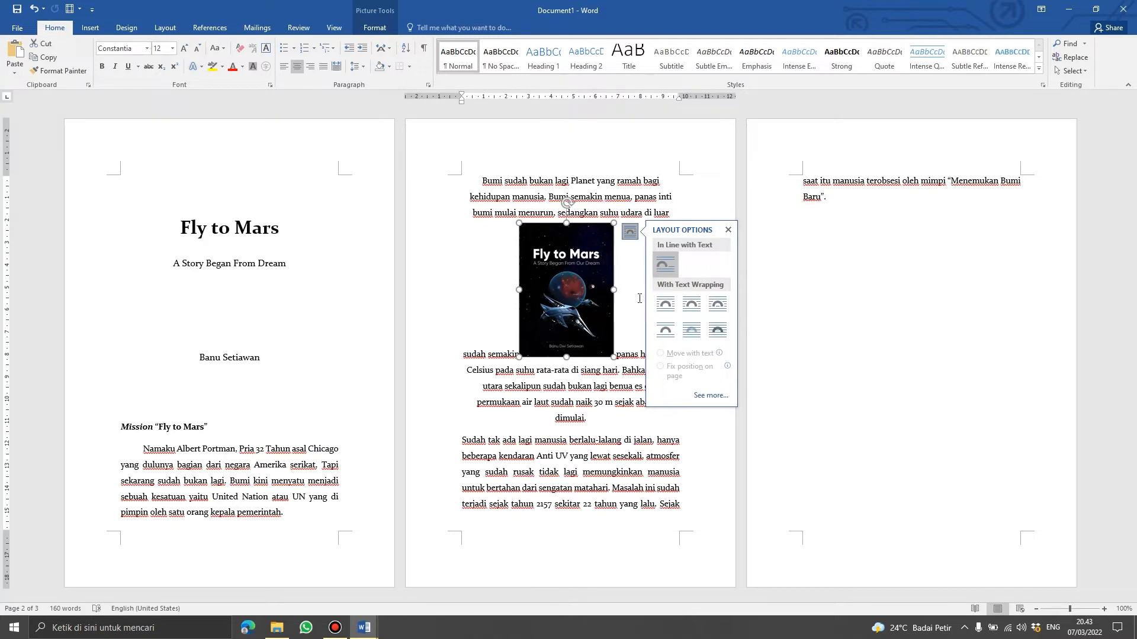
left_click(701, 311)
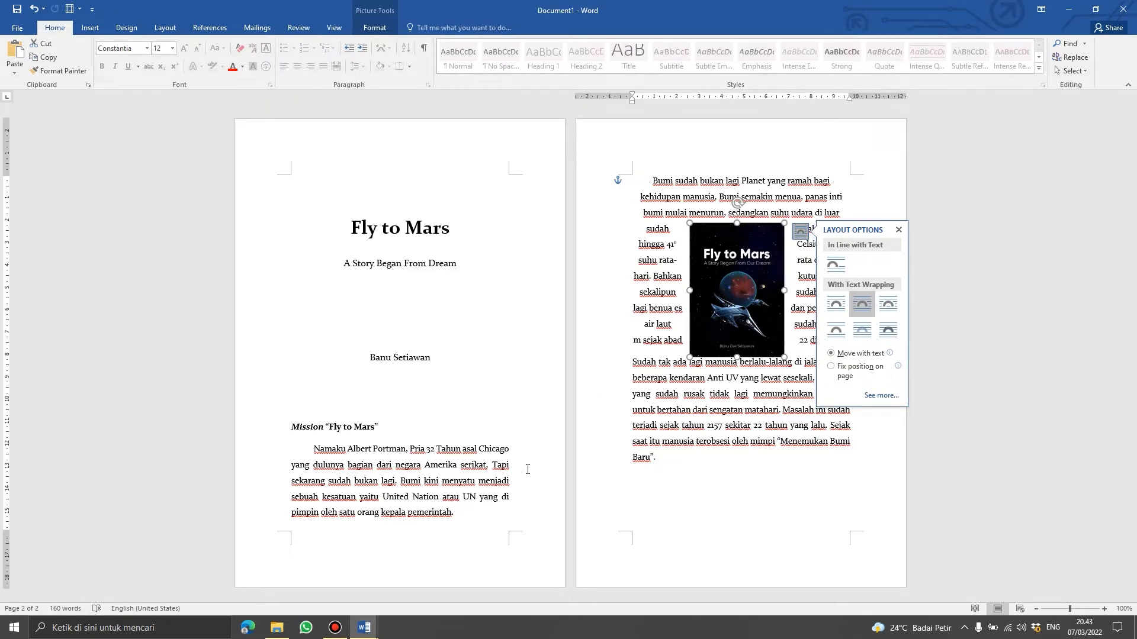
key("ctrl+z")
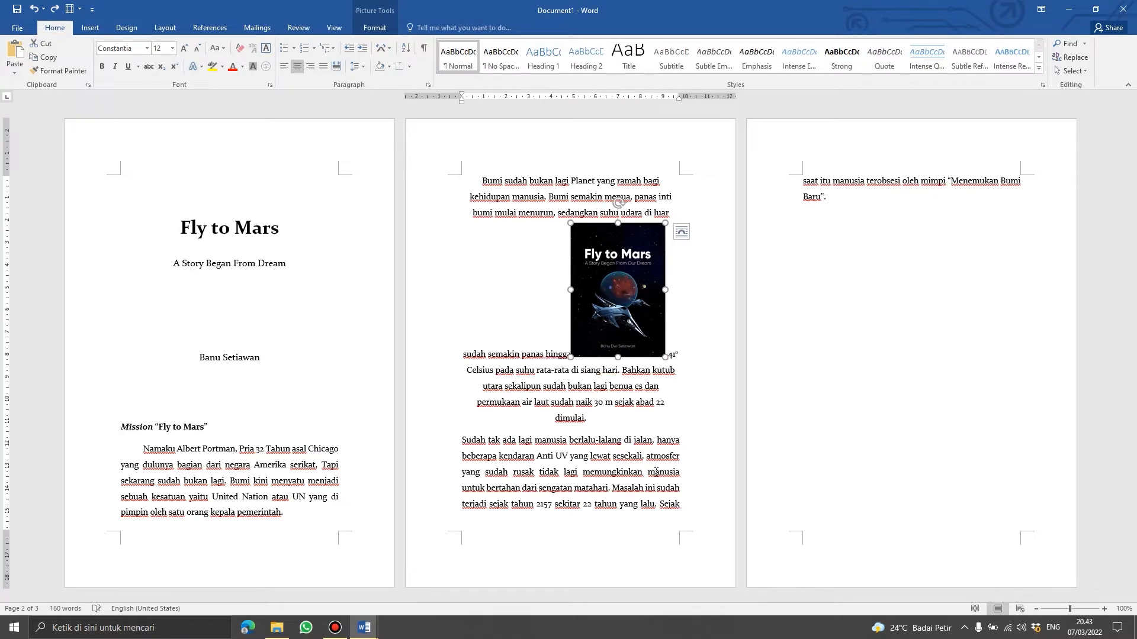
key("ctrl+z")
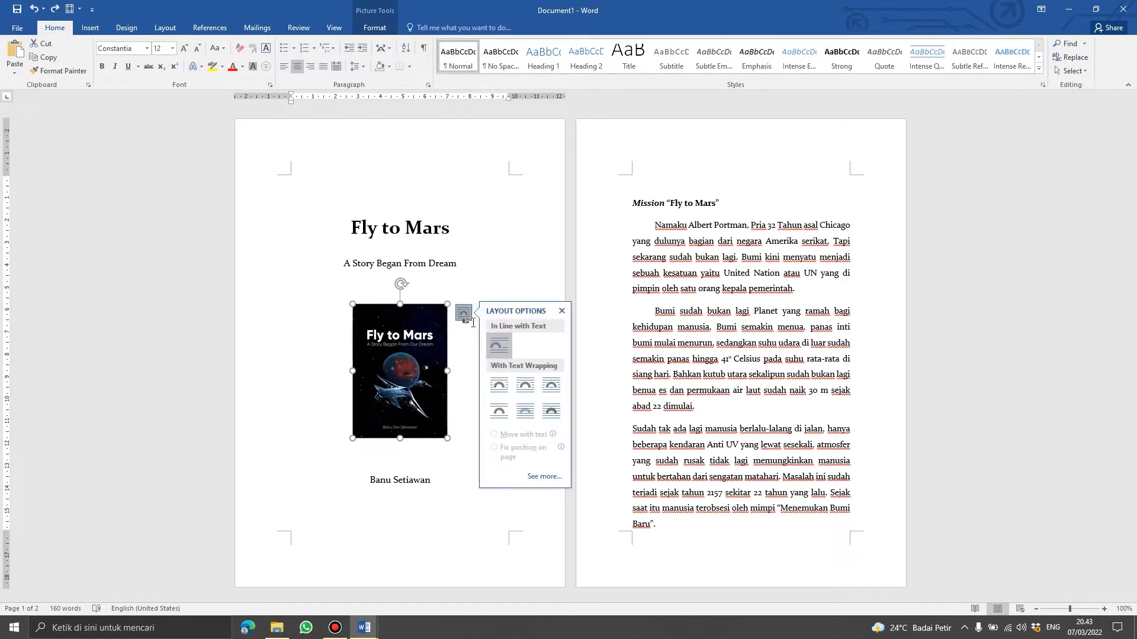
Set the cover picture's text wrapping to Behind Text and keep the picture selected.
left_click(526, 419)
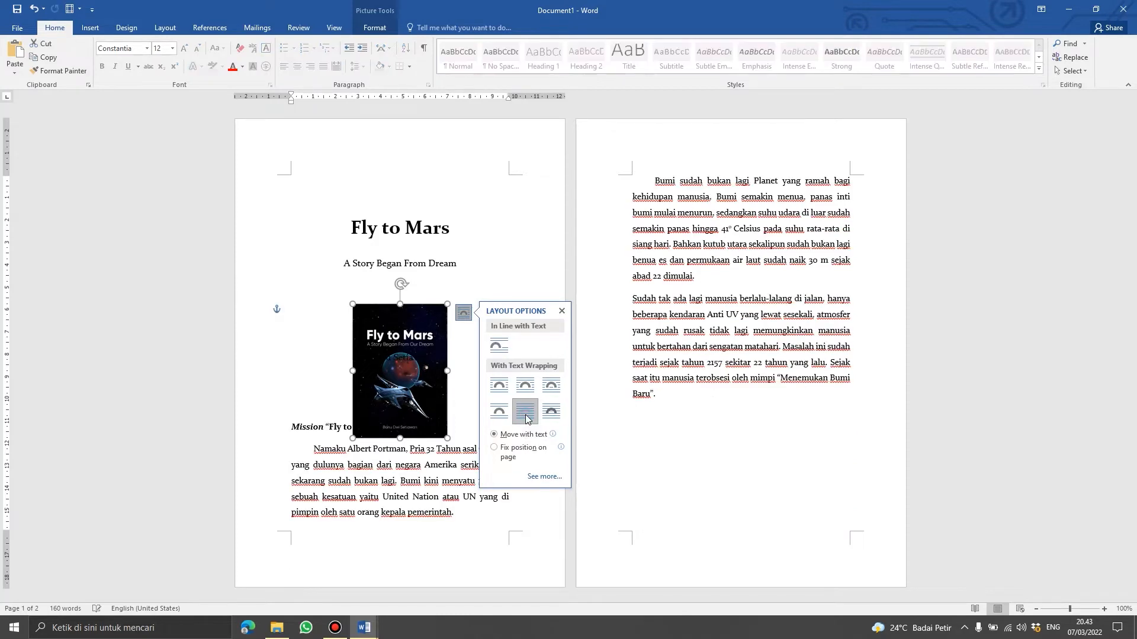
left_click(494, 260)
left_click(422, 340)
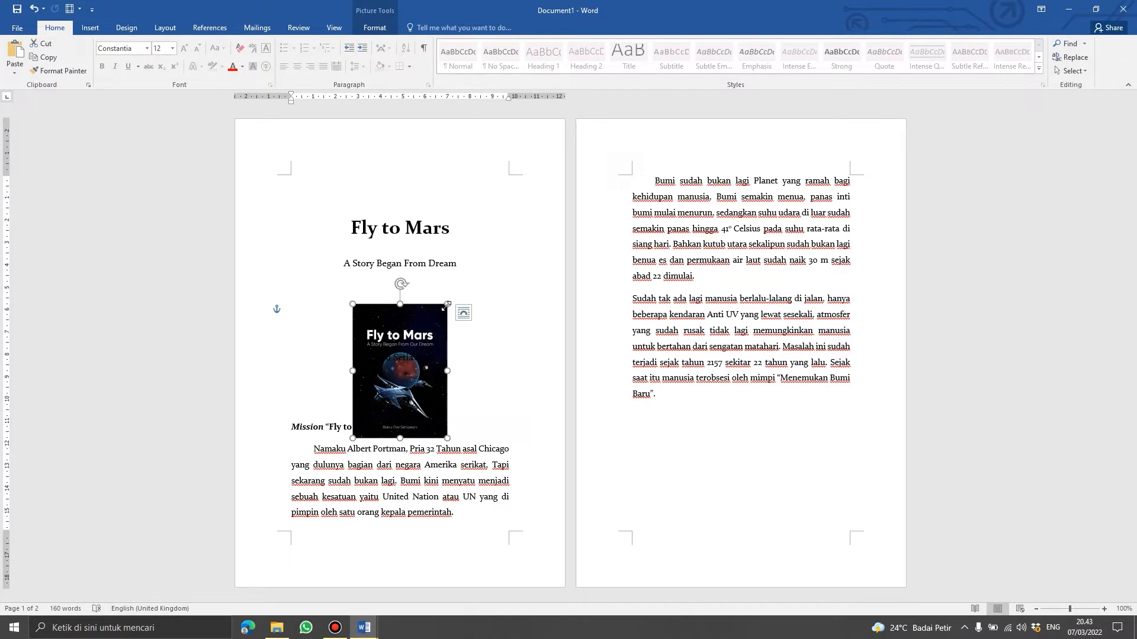
Enlarge the cover picture until it fills the entire first page edge to edge.
left_click_drag(446, 304, 496, 181)
left_click_drag(319, 433, 268, 551)
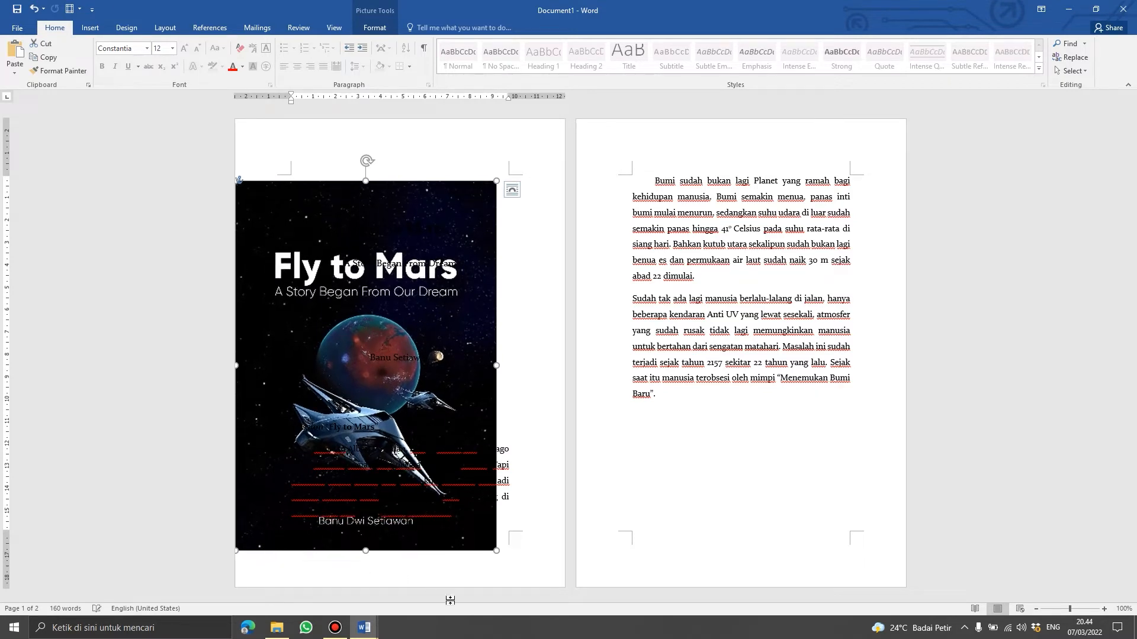
left_click_drag(496, 552, 521, 586)
left_click_drag(522, 180, 566, 119)
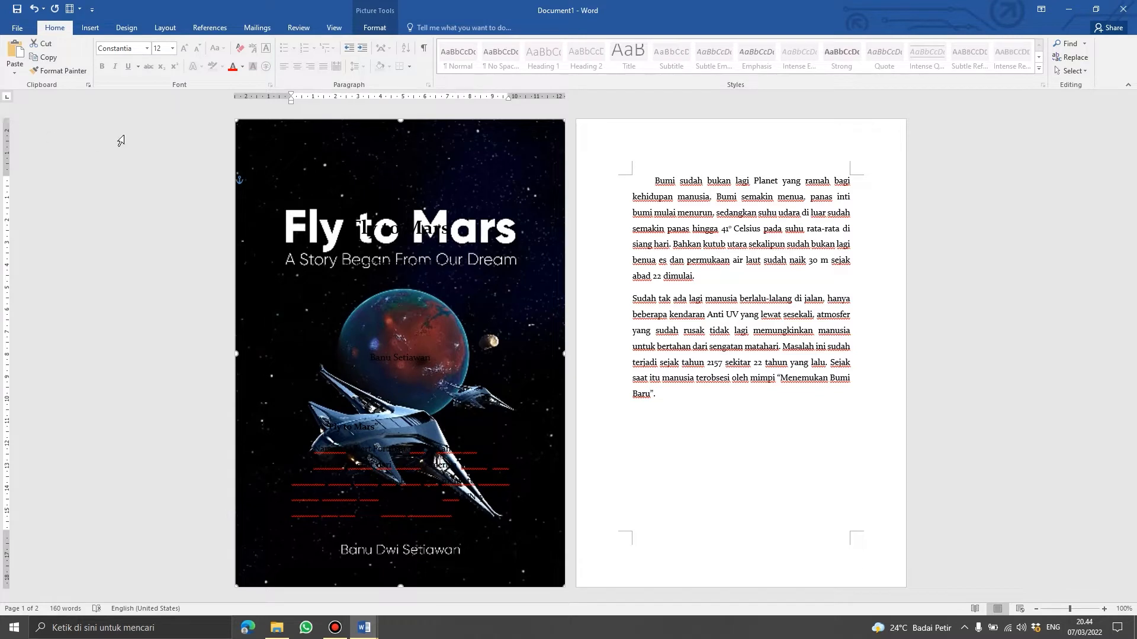
Change the font colour of all text on the first page to white.
left_click(141, 138)
left_click(363, 225)
left_click(360, 227)
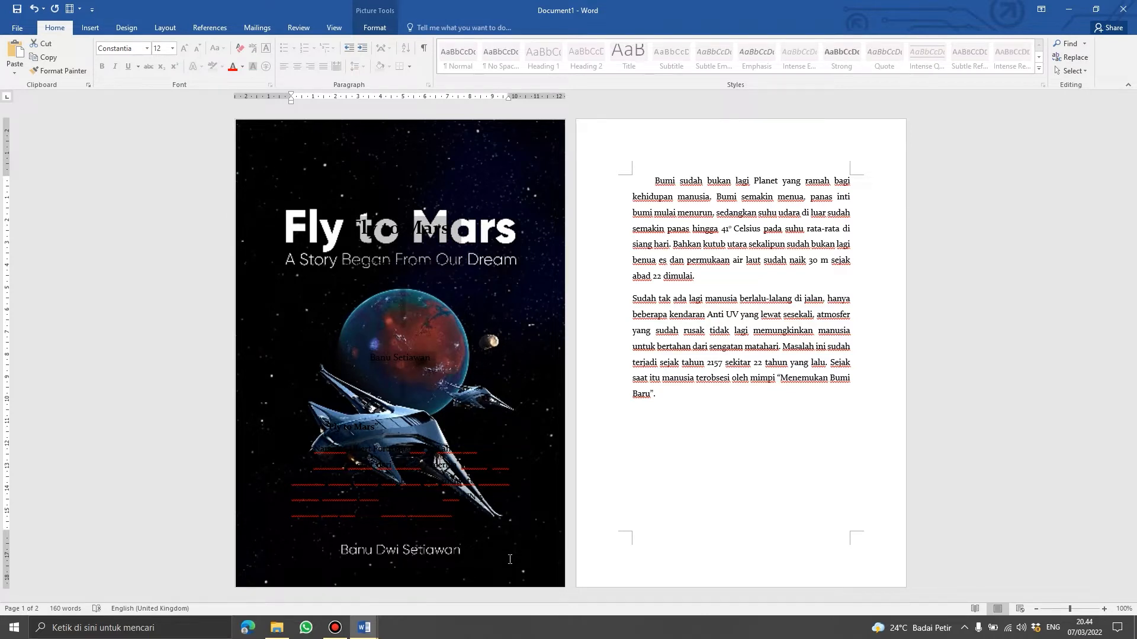
left_click_drag(510, 559, 510, 560)
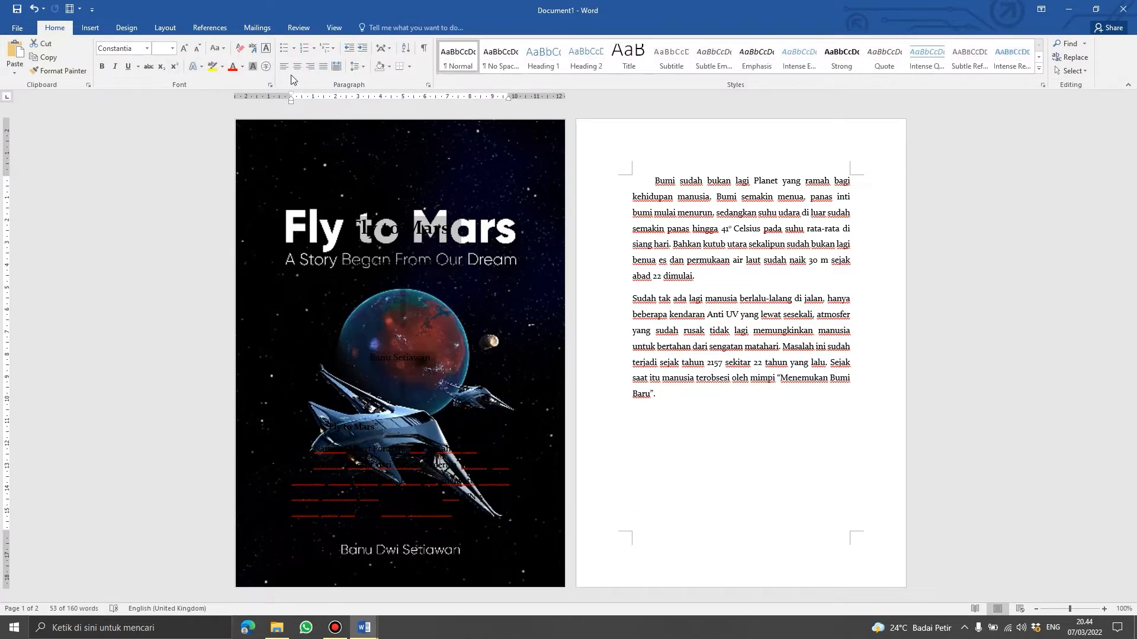
left_click(242, 67)
left_click(232, 107)
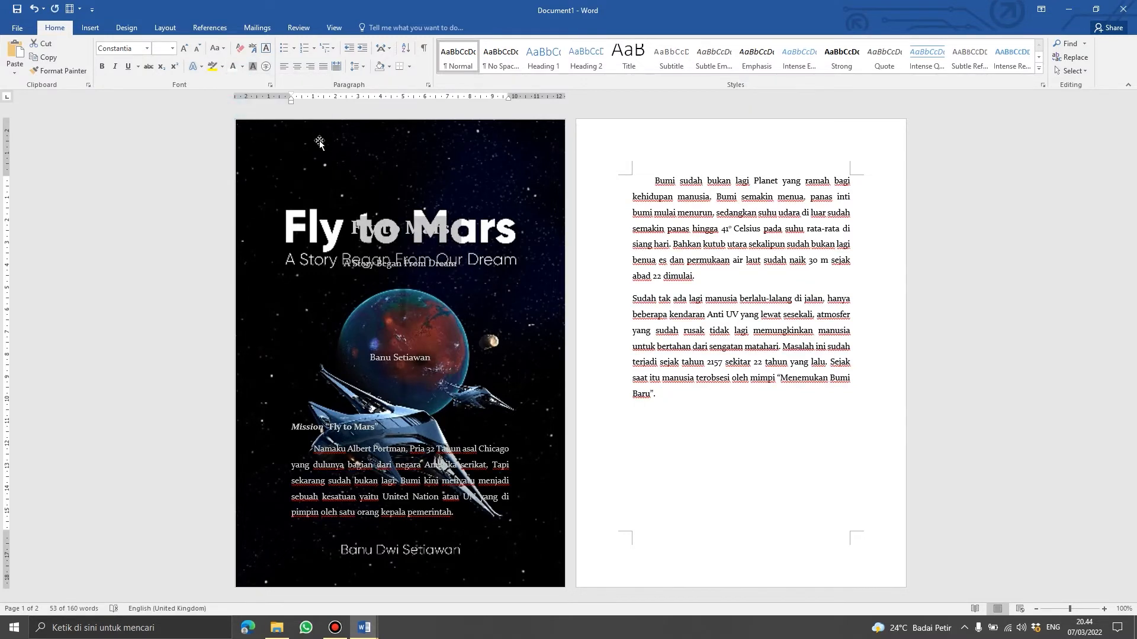
left_click(202, 284)
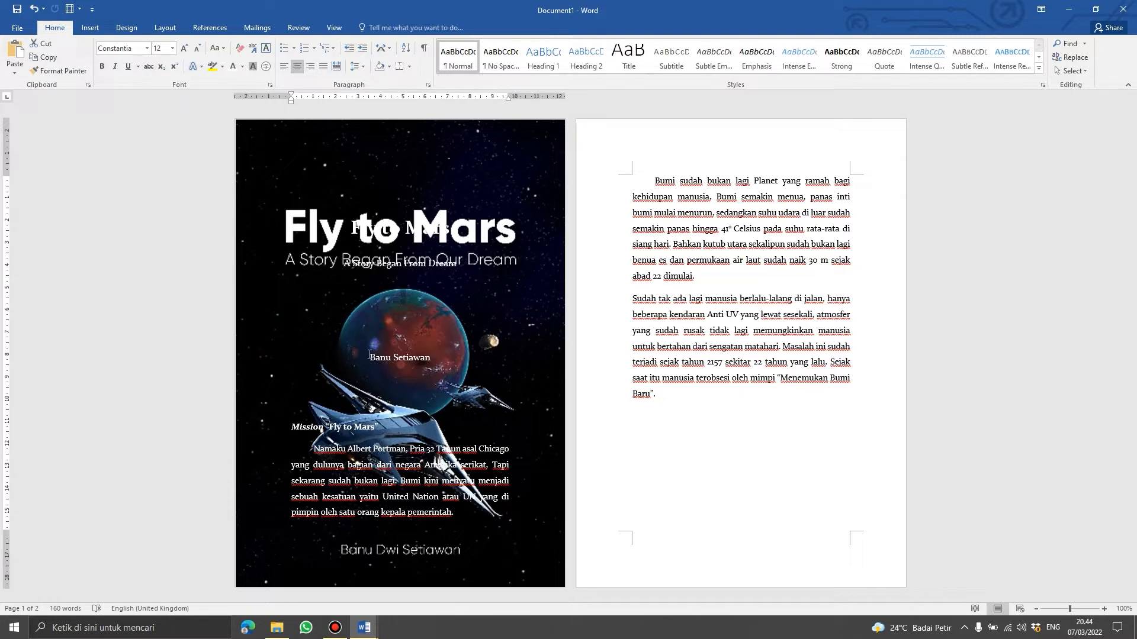
Insert blank lines before the Mission heading to push it and its first paragraph onto the second page.
left_click(289, 427)
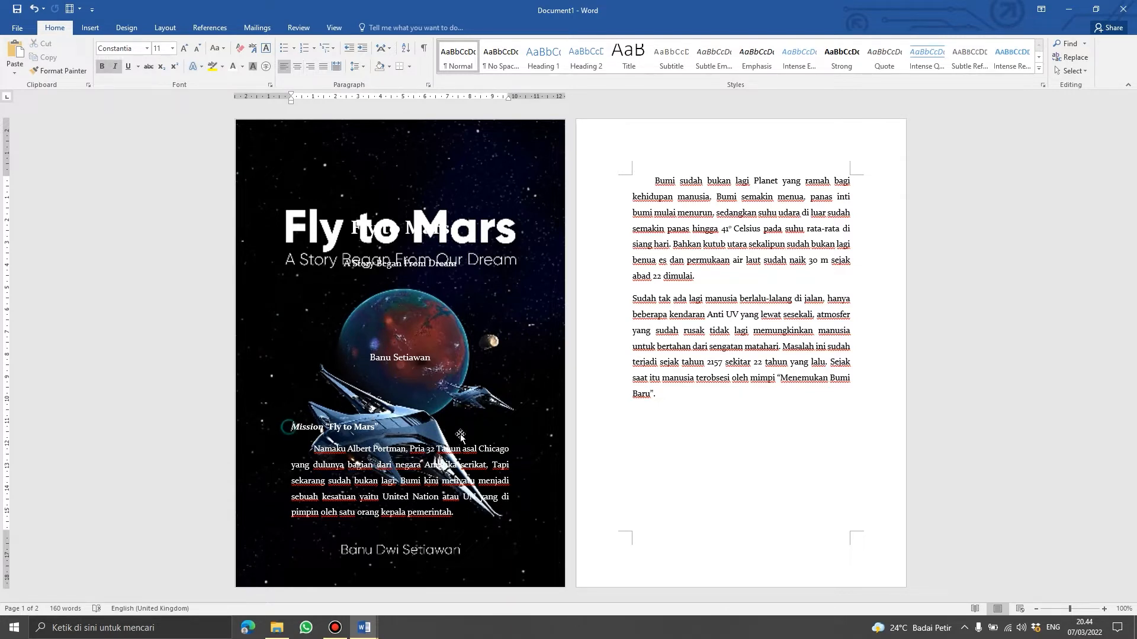
key("Return")
key("Return")
key("Return")
key("Return")
key("Return")
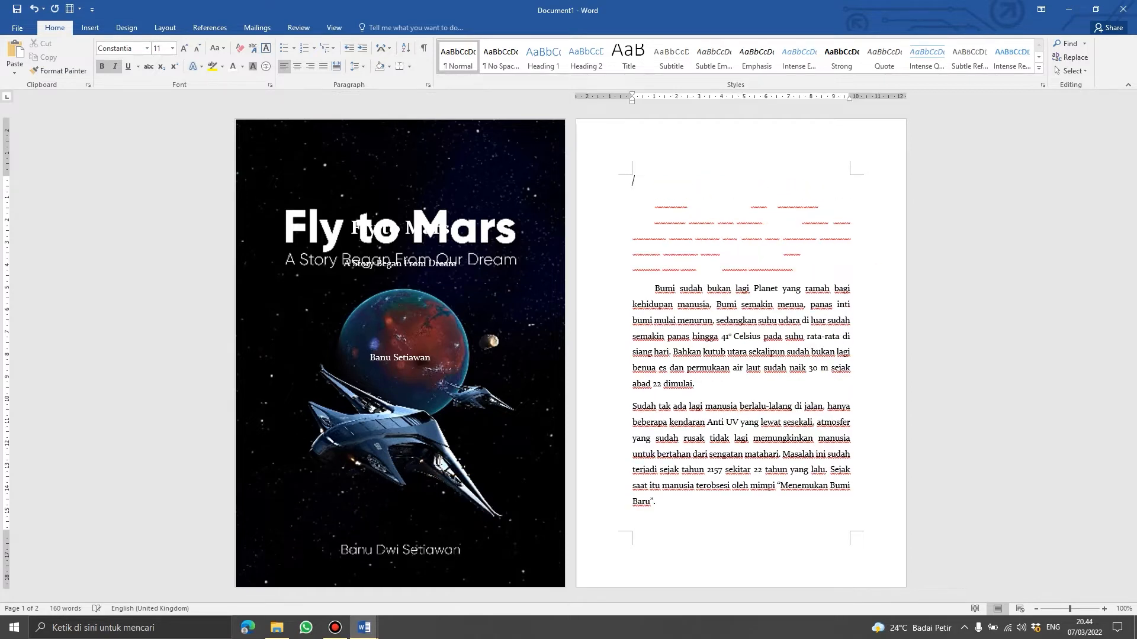
Set the font colour of the Mission heading and first paragraph on the second page to black.
left_click_drag(845, 272, 390, 79)
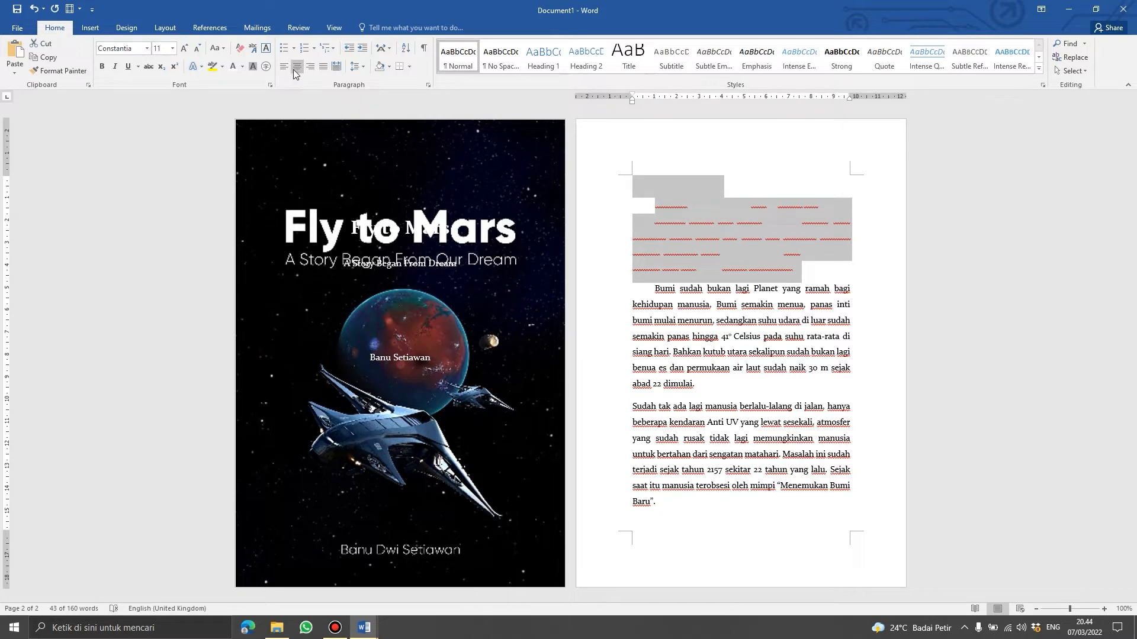
left_click(242, 67)
left_click(261, 83)
left_click(882, 303)
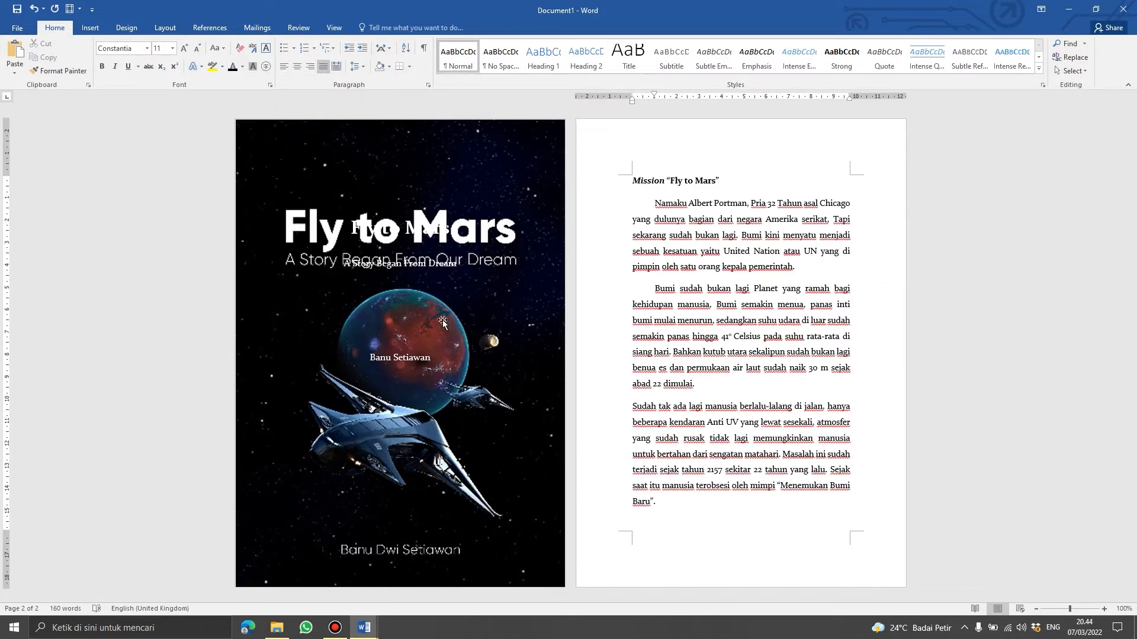
Remove the blank line above the Fly to Mars title on the first page and centre the title.
left_click(351, 224)
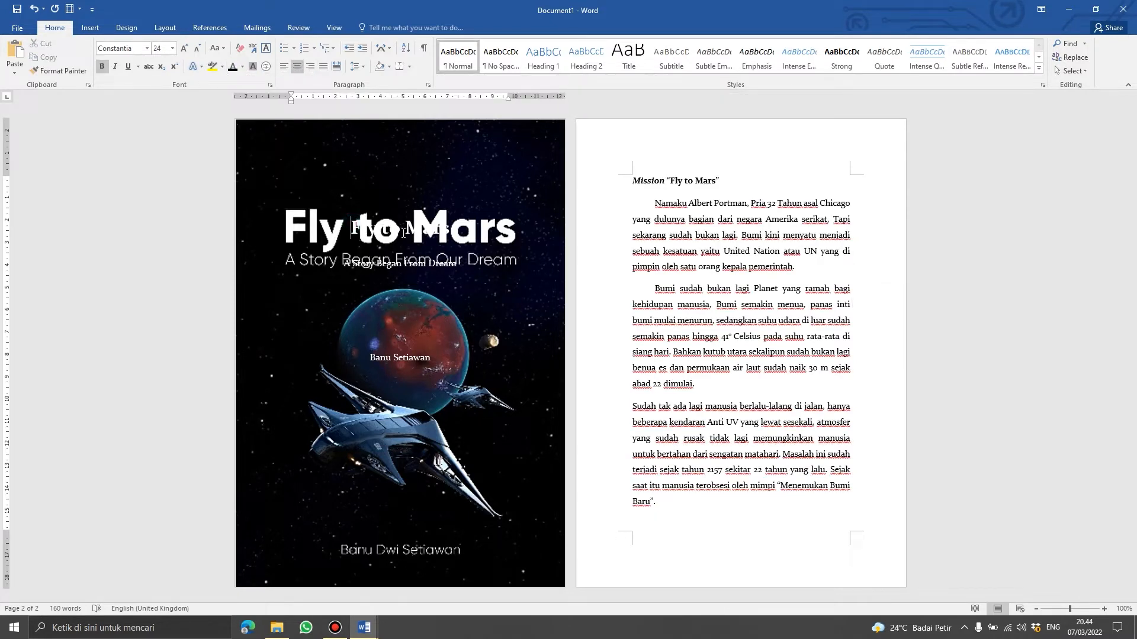
left_click(356, 205)
key("ctrl+z")
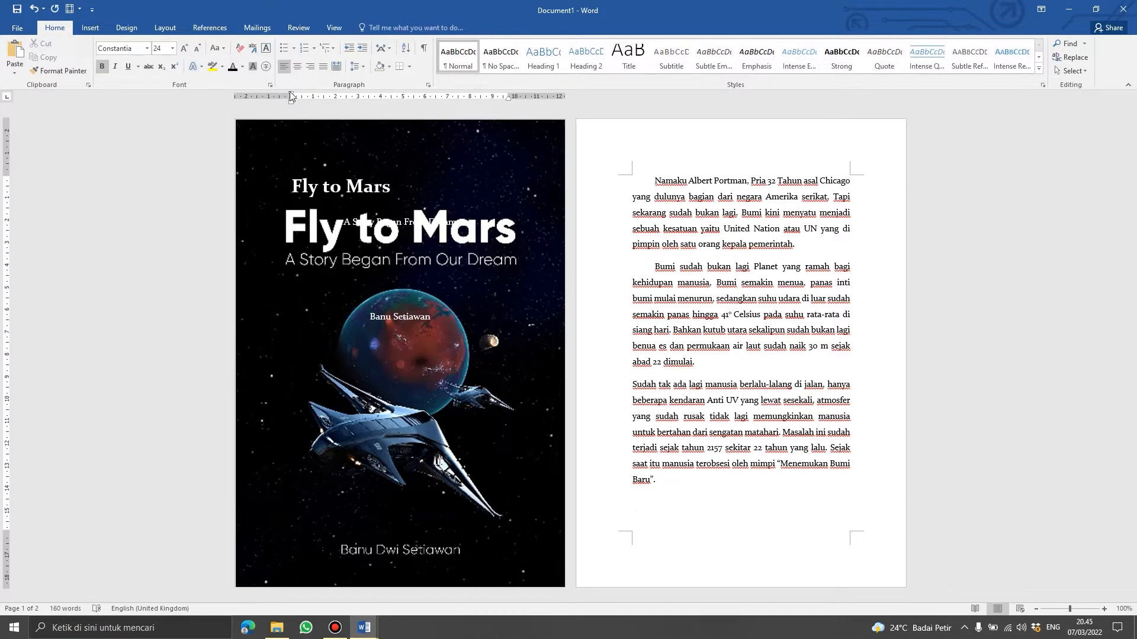
left_click(309, 66)
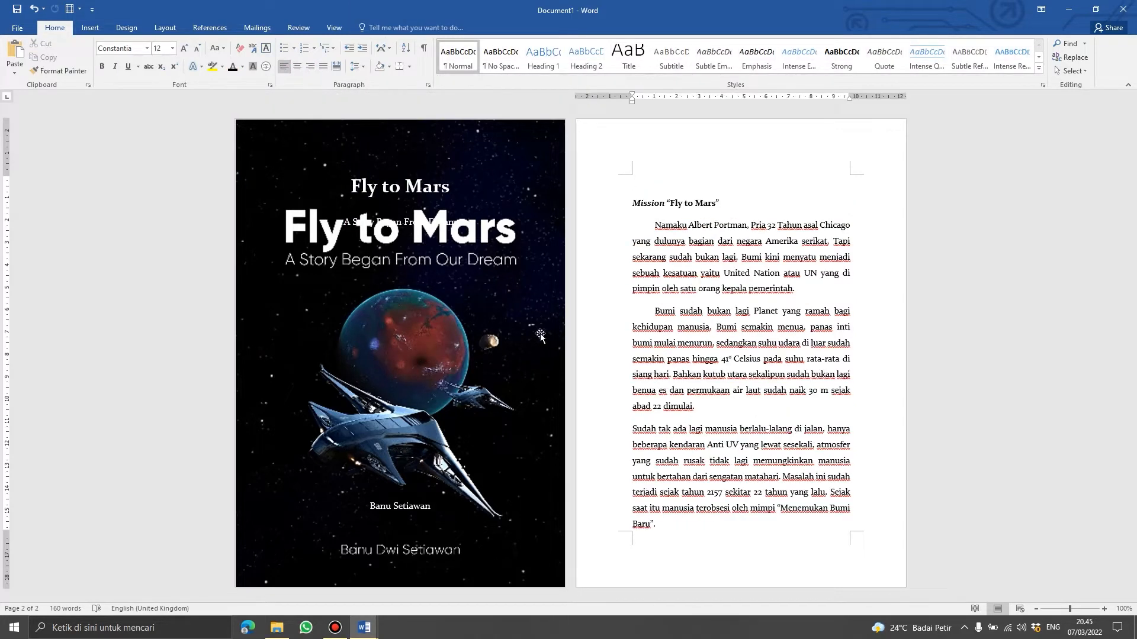
Delete the cover picture from the first page.
left_click(544, 260)
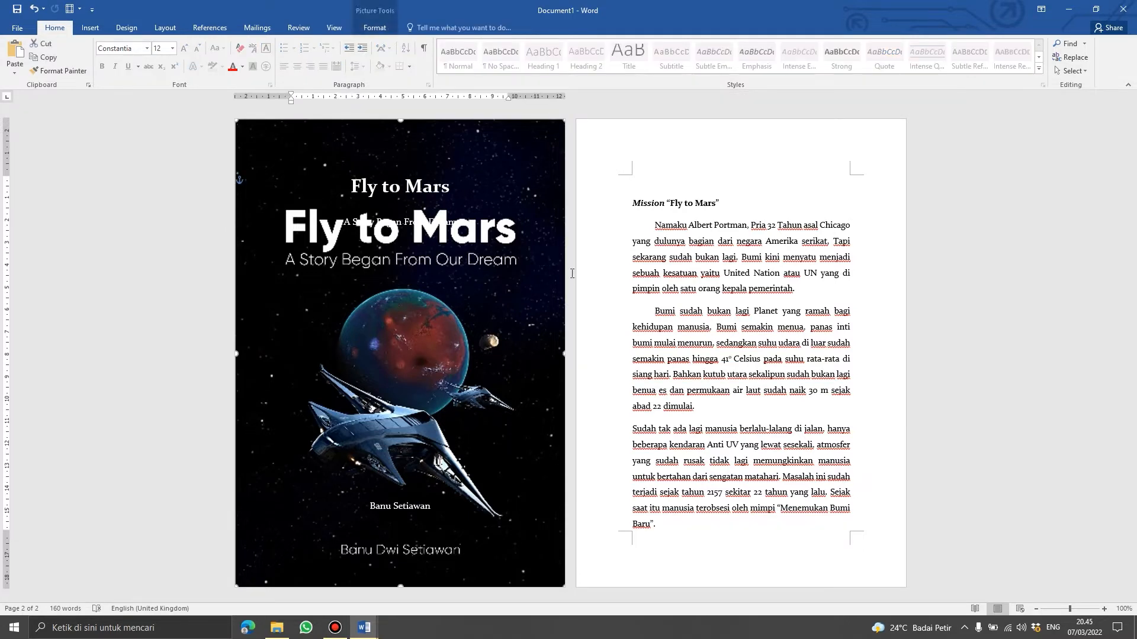
key("Delete")
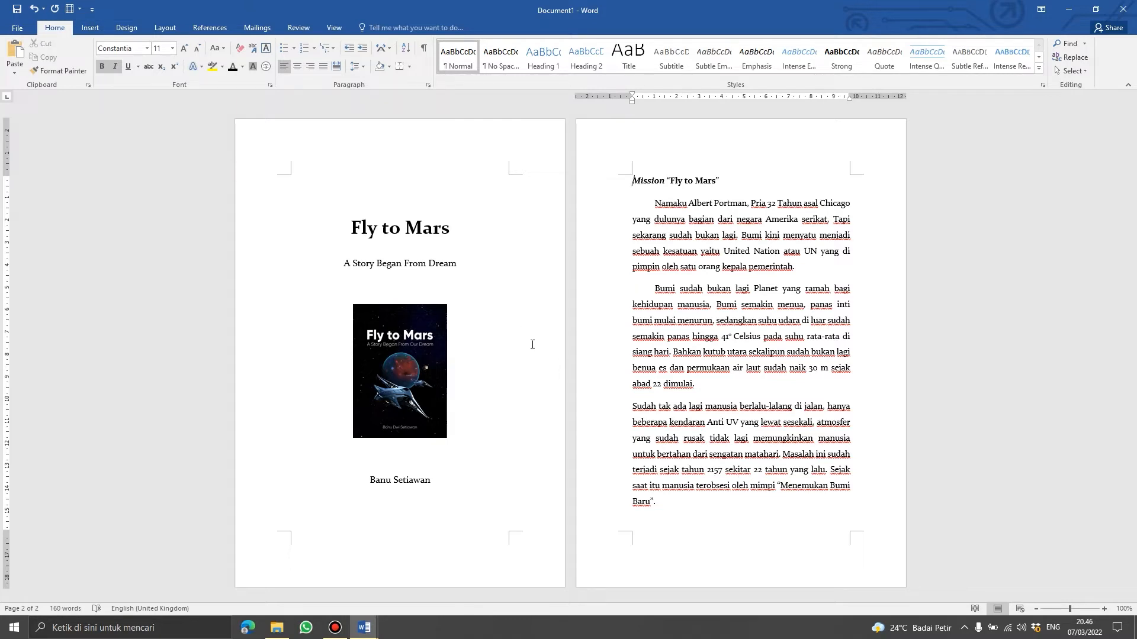
left_click(417, 373)
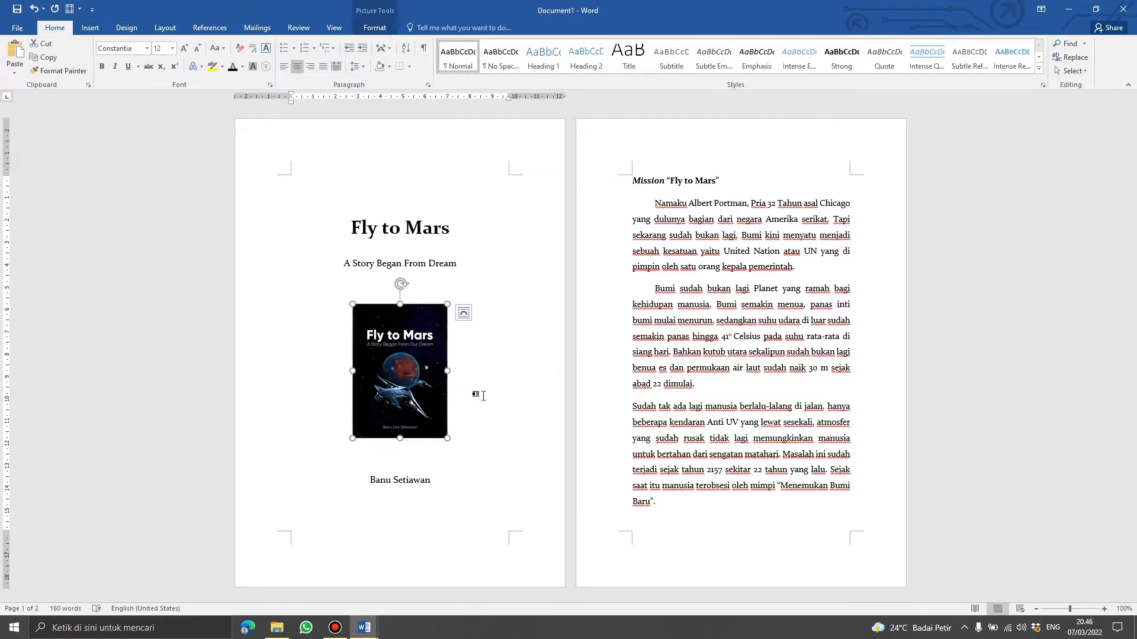
key("Delete")
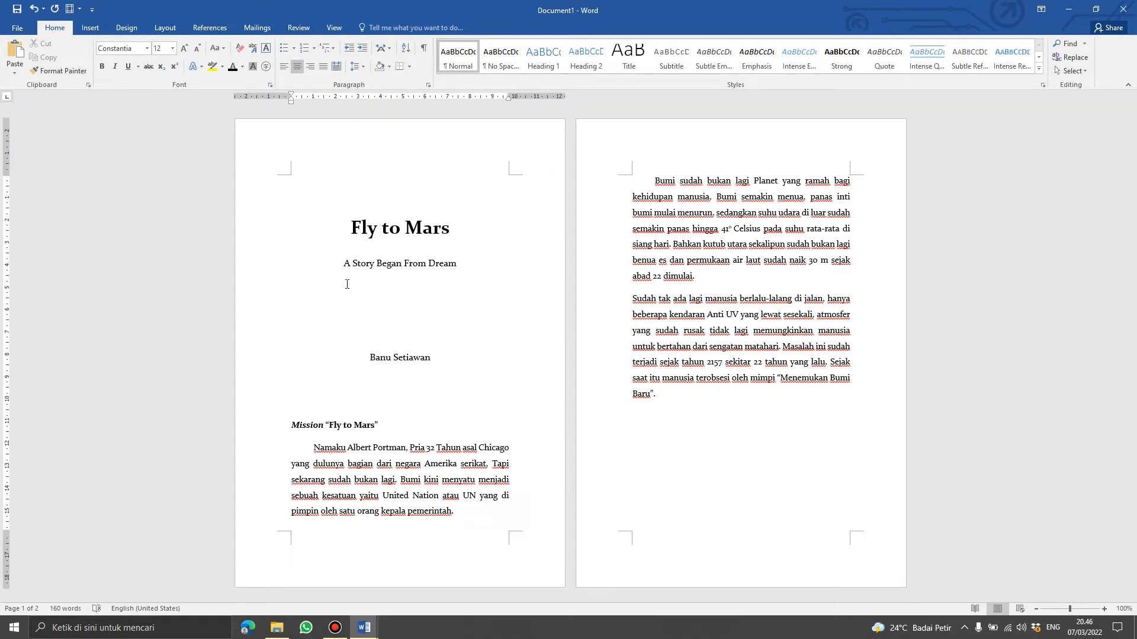
Insert a table with four columns and three rows between the subtitle and the author name.
left_click(94, 29)
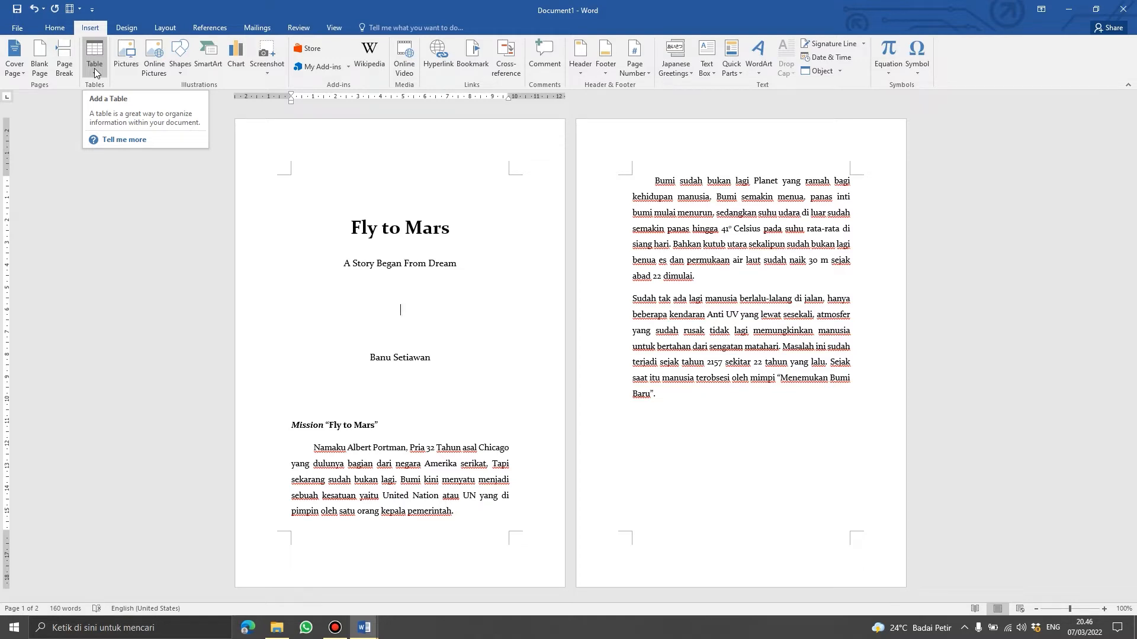
left_click(94, 68)
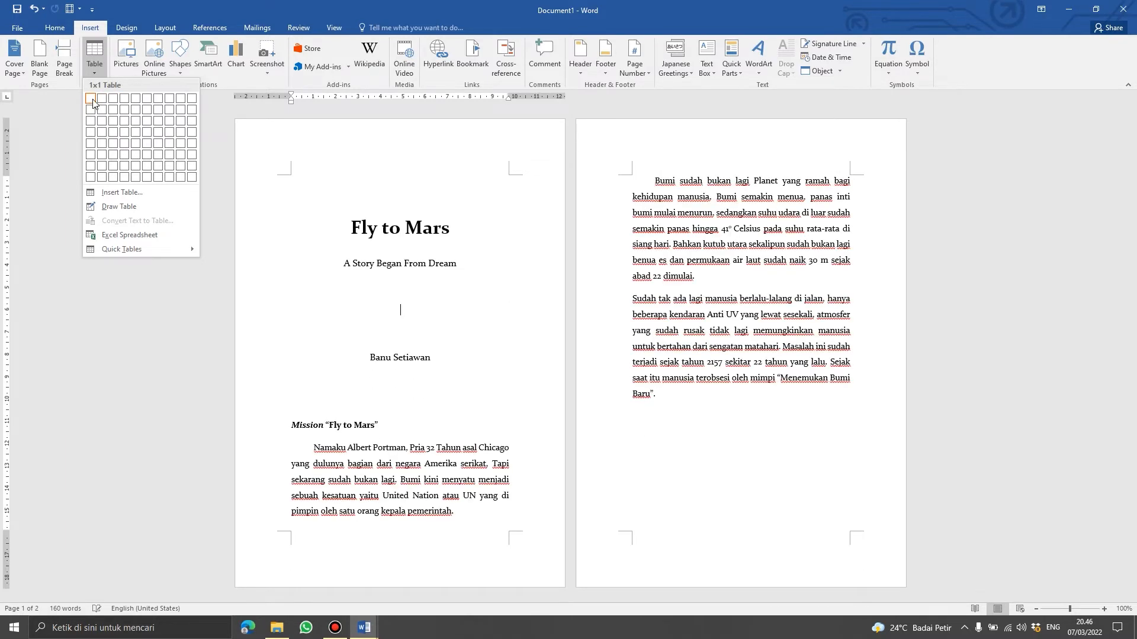
left_click(125, 121)
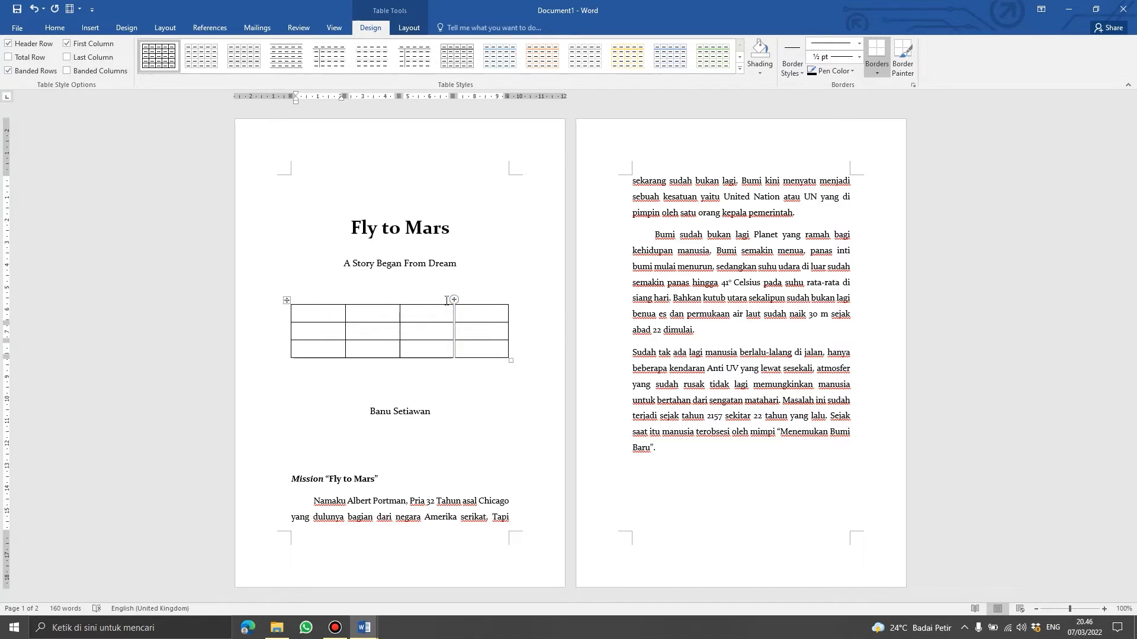
Fill the table's header row with No, Nama, Alamat and No Telp.
type("No")
key("Tab")
type("Nama")
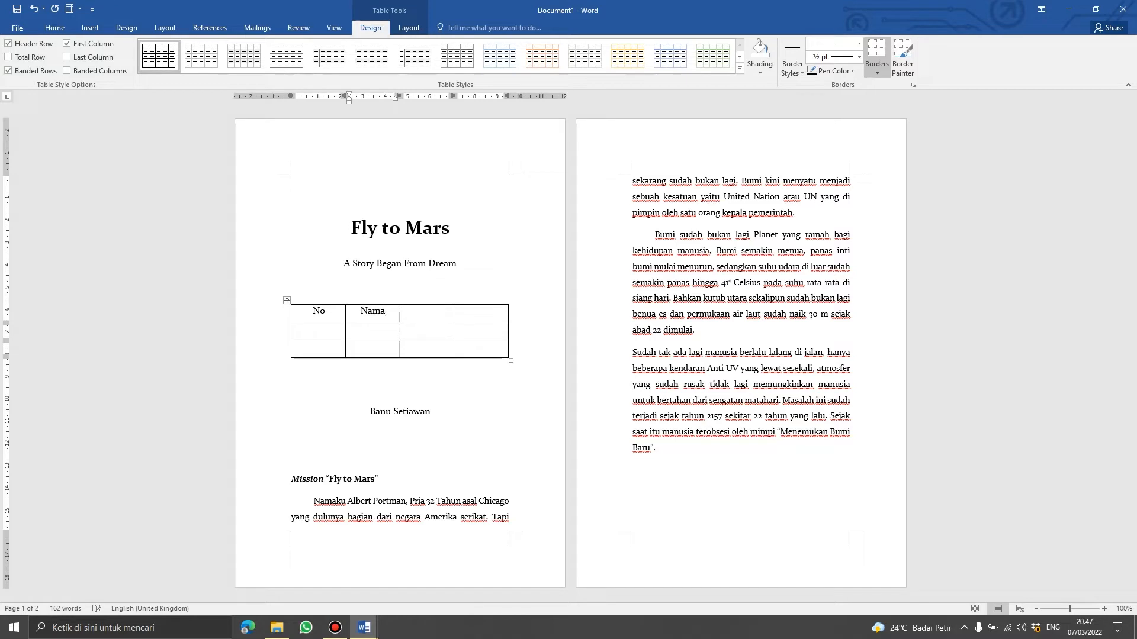
left_click(434, 311)
type("Alamat")
left_click(494, 313)
type("No Telp")
Narrow the No column and adjust the Nama, Alamat and No Telp columns to similar widths.
left_click_drag(346, 312, 314, 314)
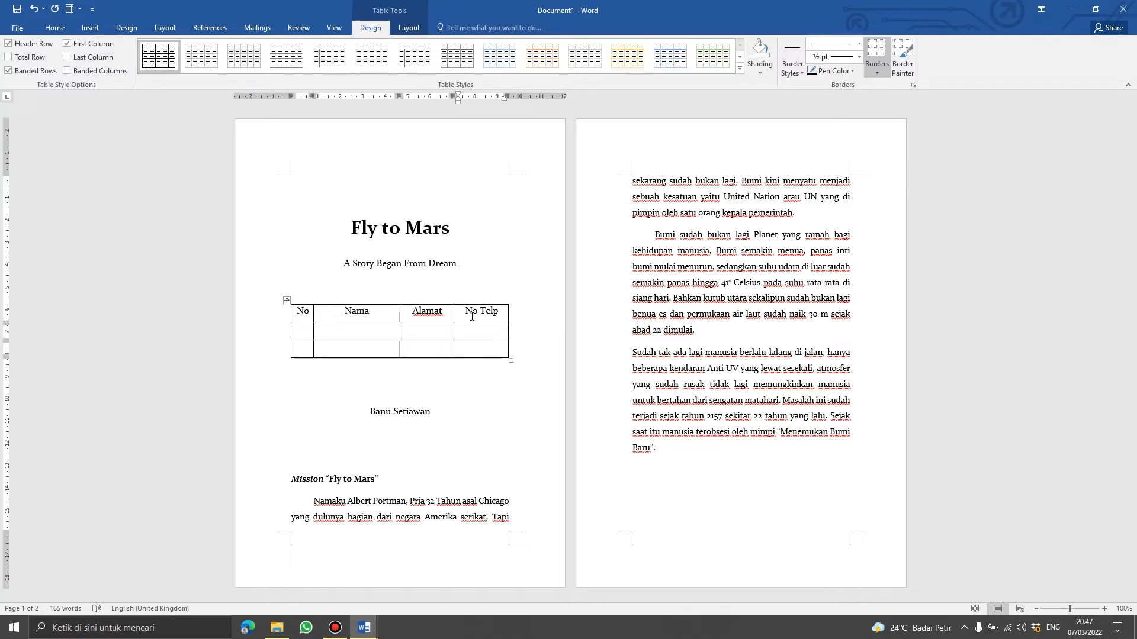
left_click_drag(399, 313, 381, 314)
left_click_drag(454, 314, 448, 314)
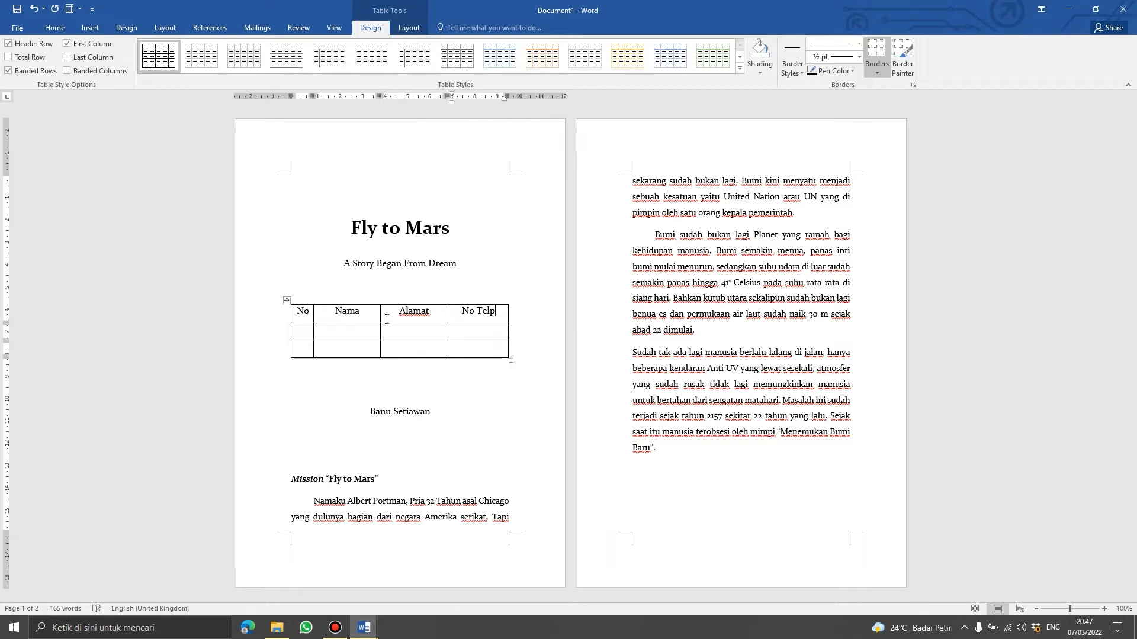
Number the two rows below the table header 1 and 2 in the No column.
left_click(300, 333)
left_click(302, 348)
type("2")
left_click(347, 330)
left_click(353, 354)
left_click(404, 333)
left_click(428, 355)
left_click(480, 347)
Select the whole table and preview the available table styles without applying one.
left_click_drag(521, 356, 288, 316)
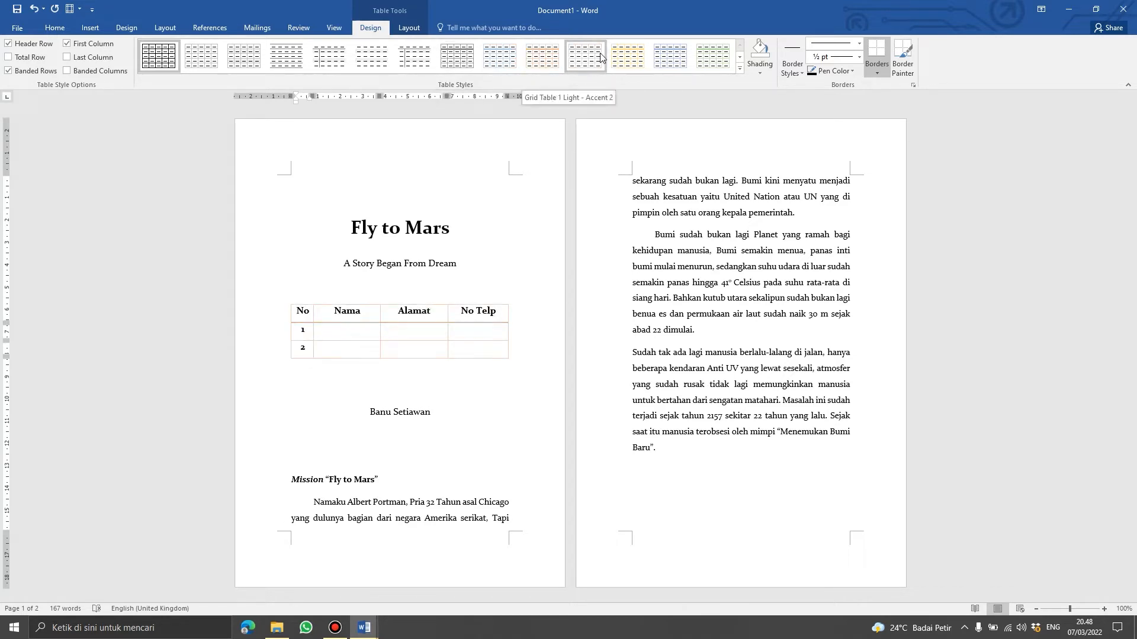
left_click(740, 58)
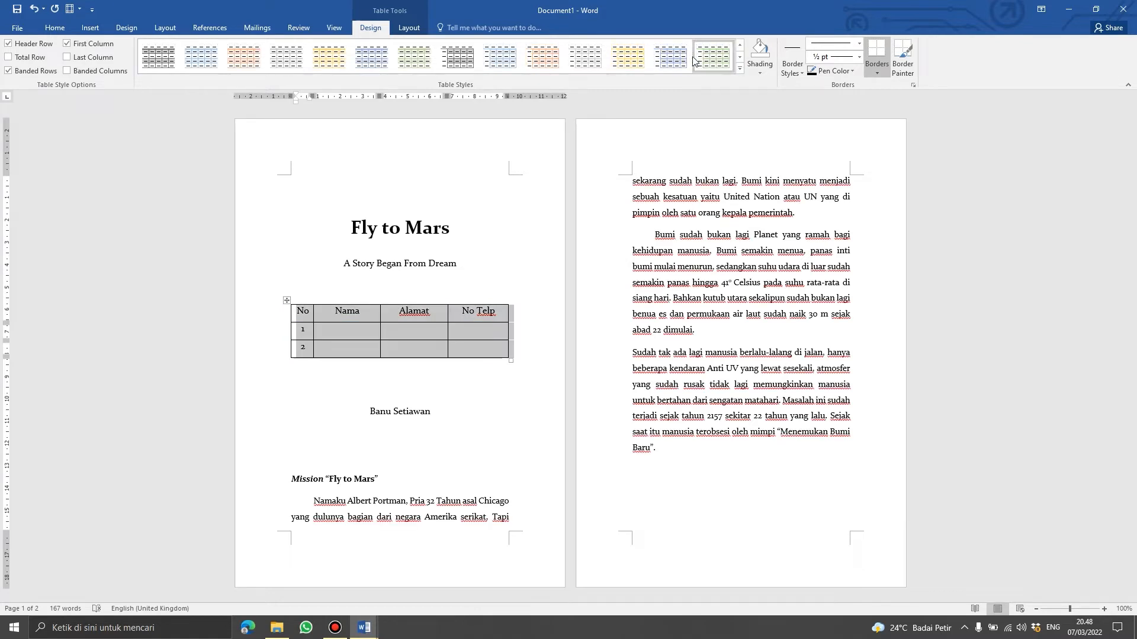
left_click(443, 362)
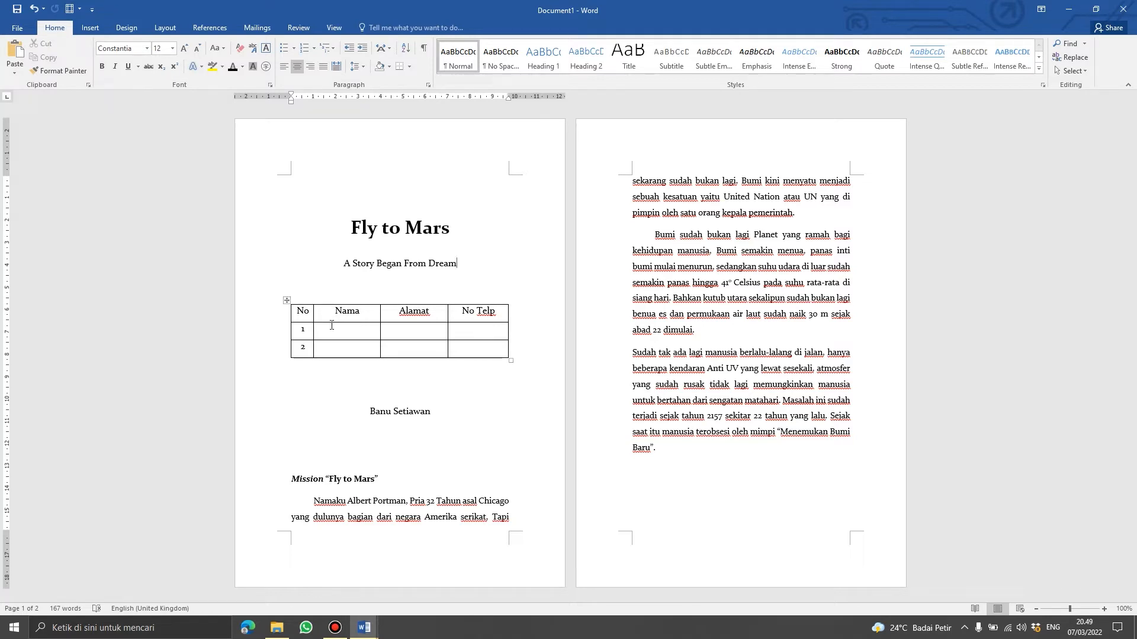
Delete the table and add blank lines on the first page to push the Mission heading onto the second page.
left_click_drag(273, 277, 273, 280)
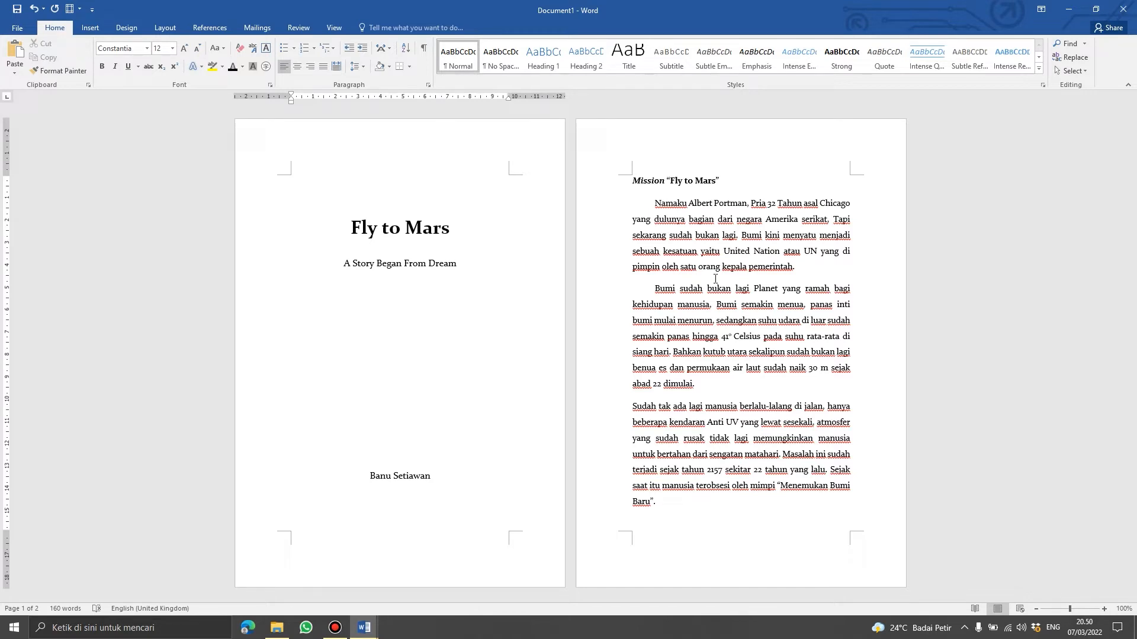
Split the story paragraphs below the Mission heading into two columns.
left_click_drag(675, 508, 654, 203)
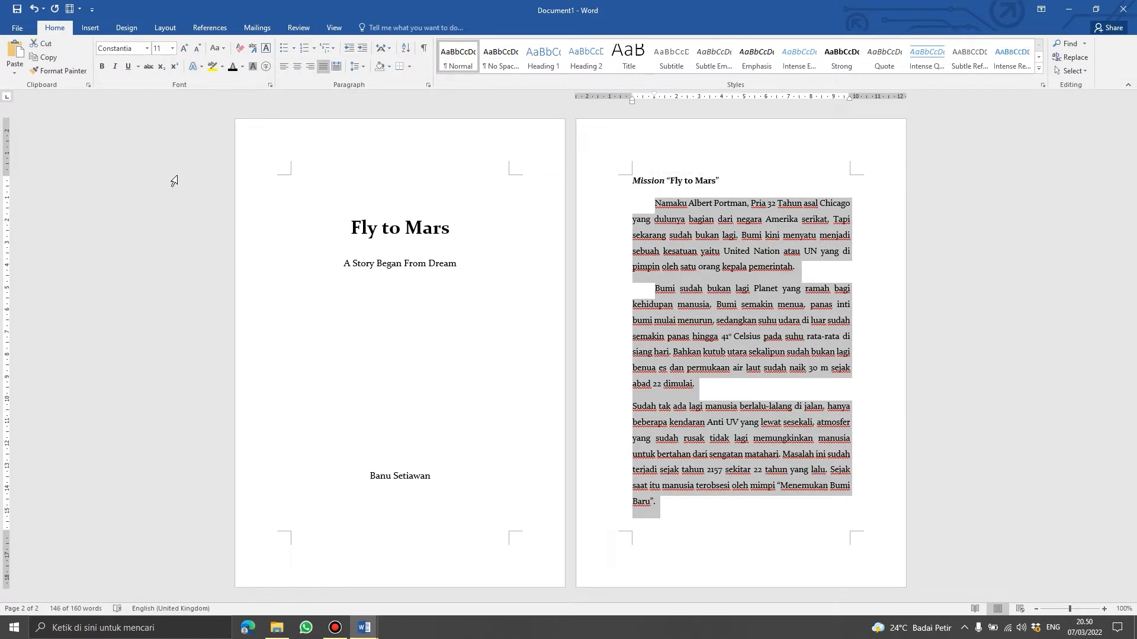
left_click(90, 27)
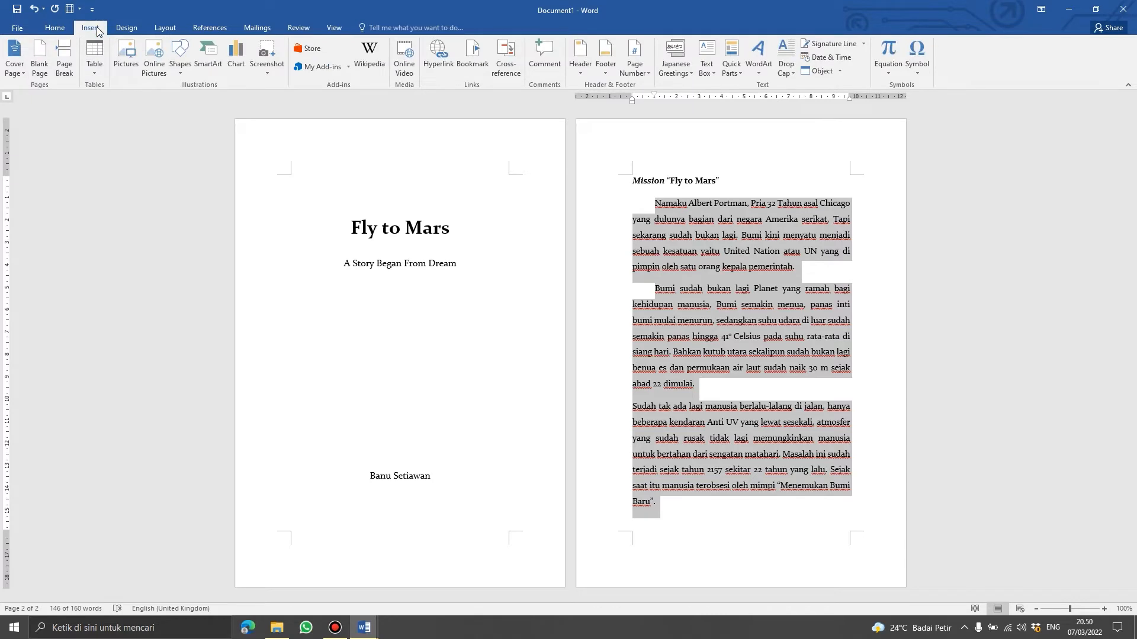
left_click(165, 28)
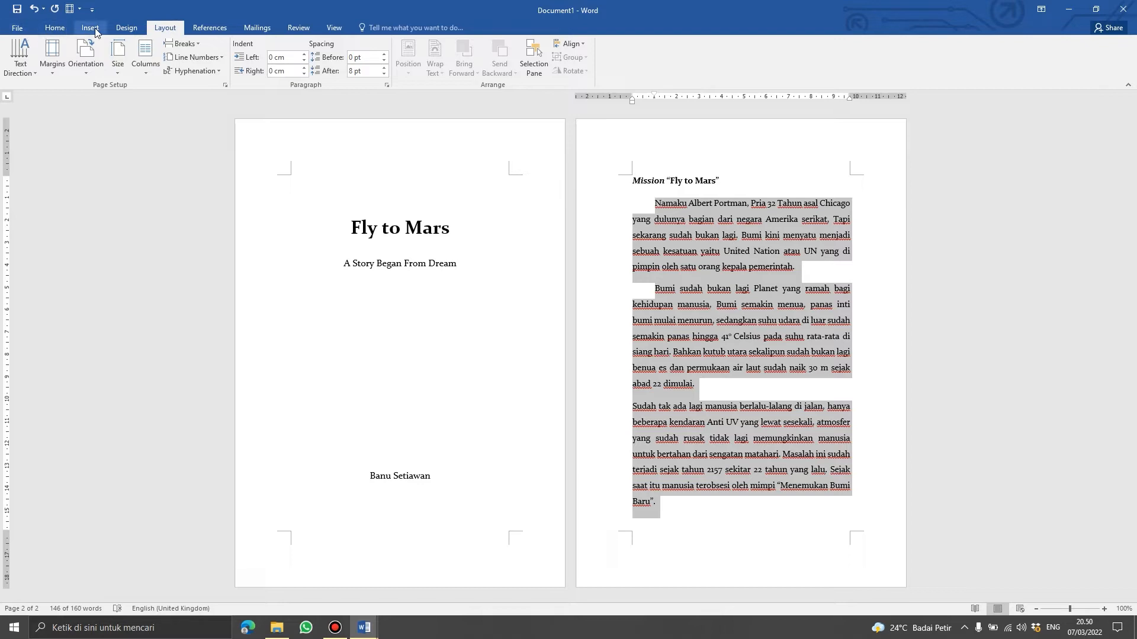
left_click(148, 74)
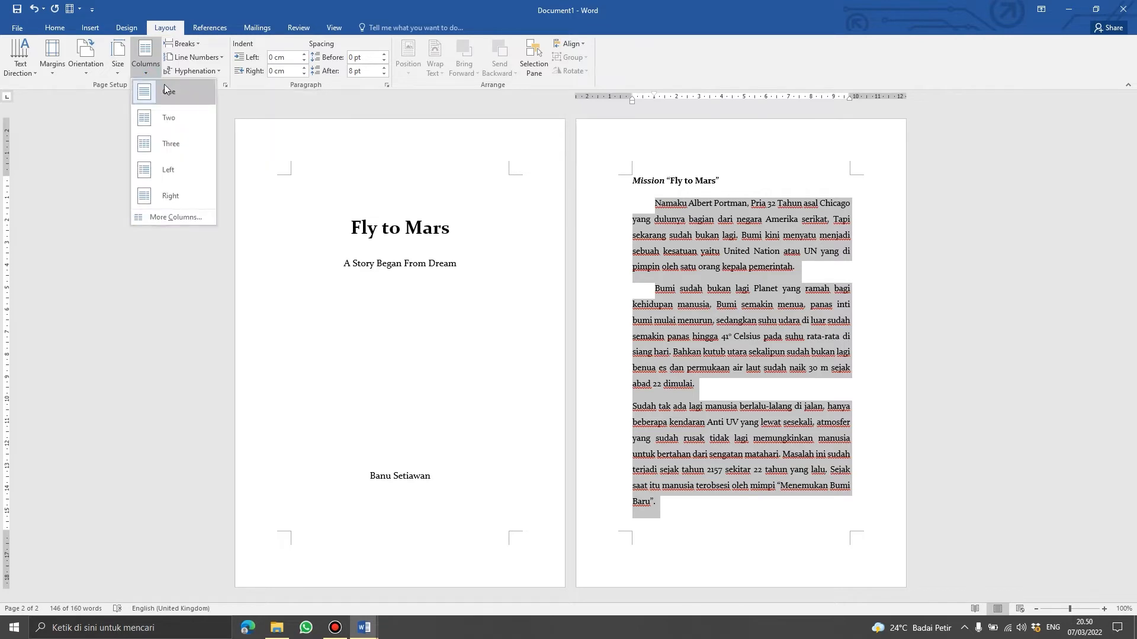
left_click(173, 113)
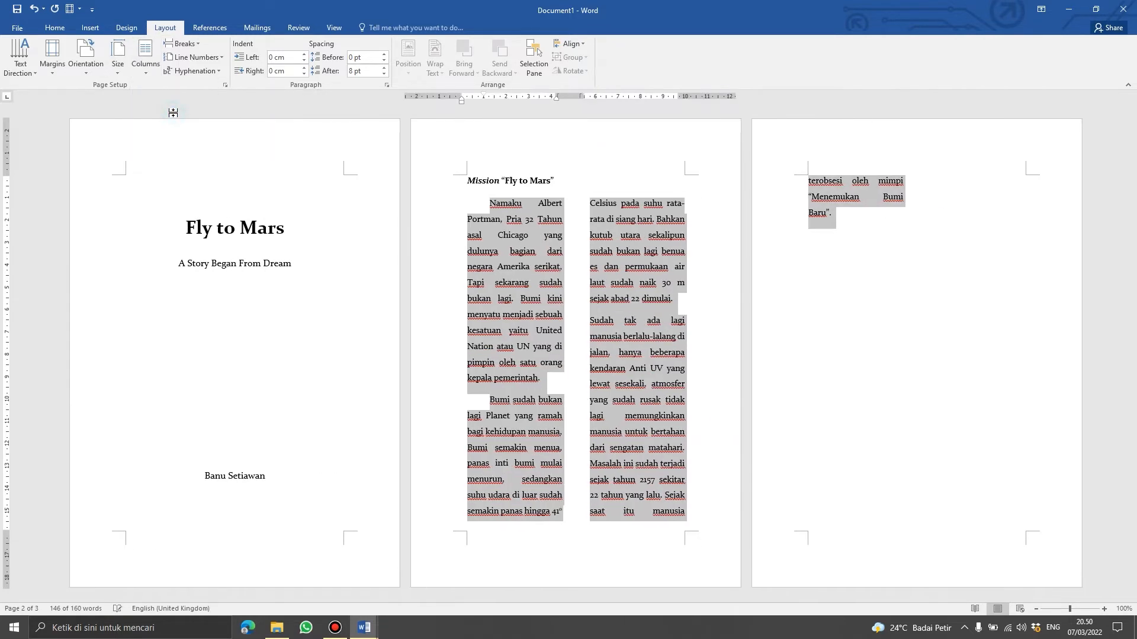
Switch the story paragraphs to three columns and back to two.
left_click(146, 65)
left_click(170, 142)
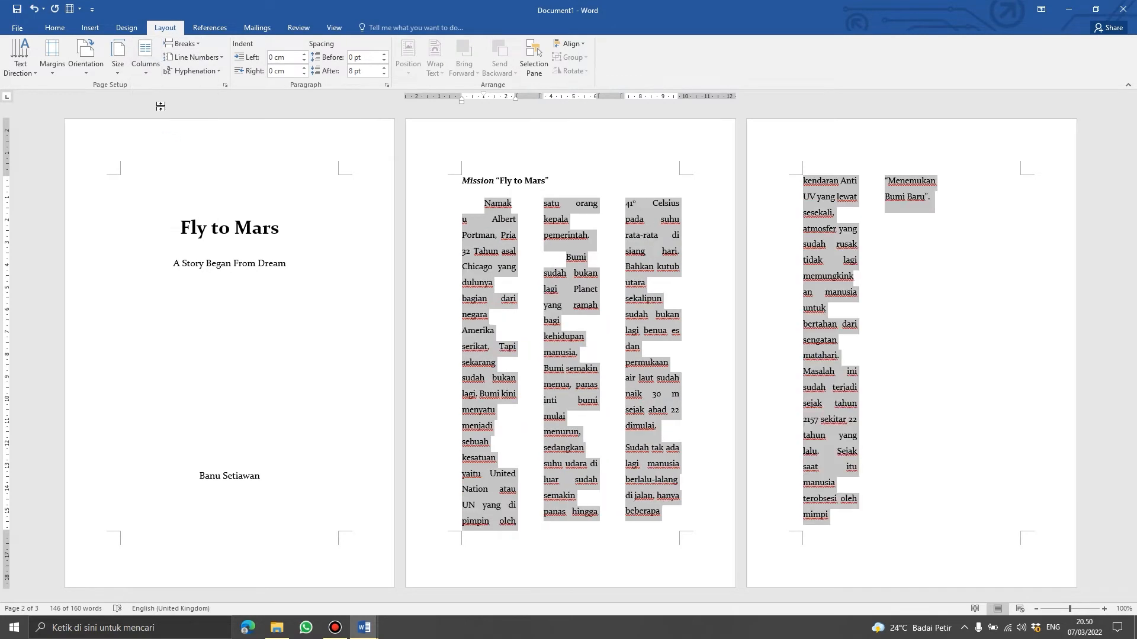
left_click(150, 75)
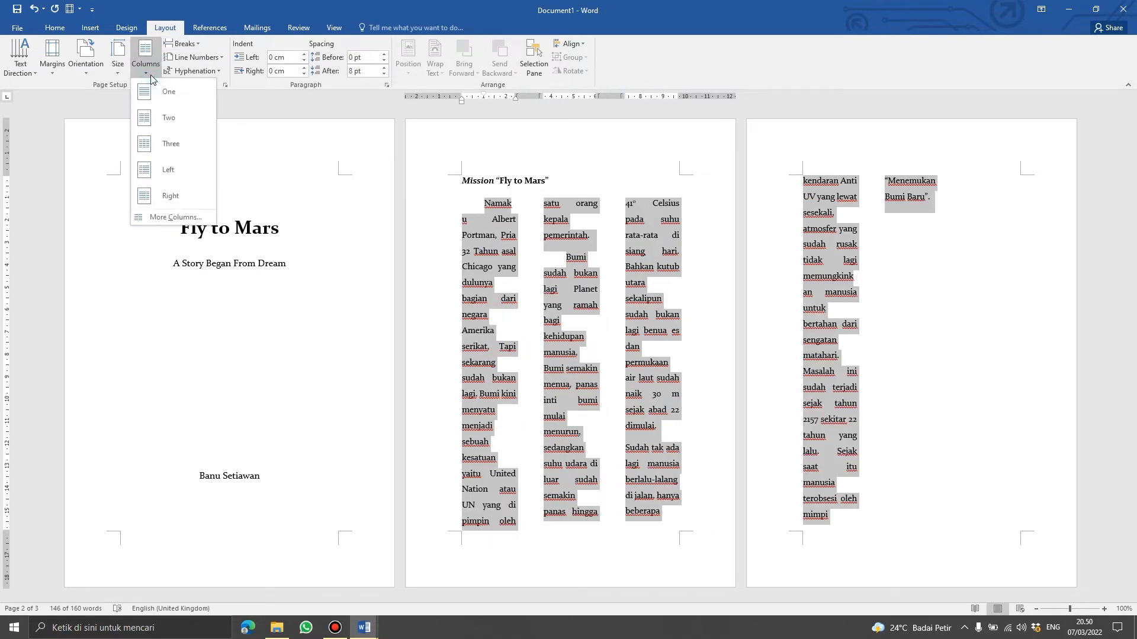
left_click(176, 126)
Undo the column layout of the story paragraphs.
left_click(700, 293)
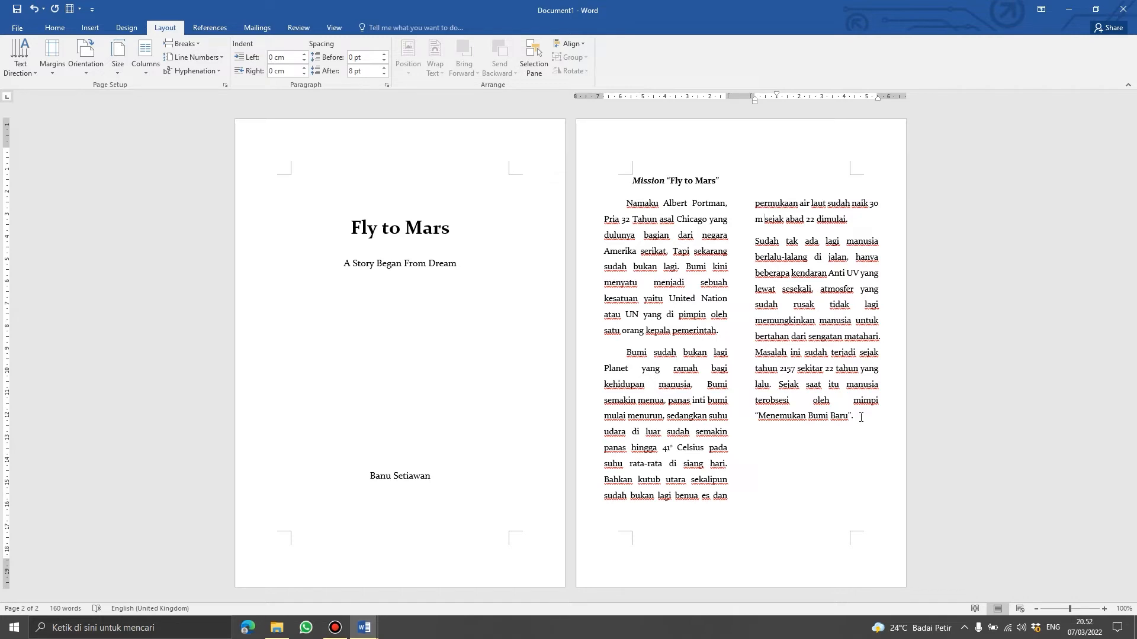
key("ctrl+z")
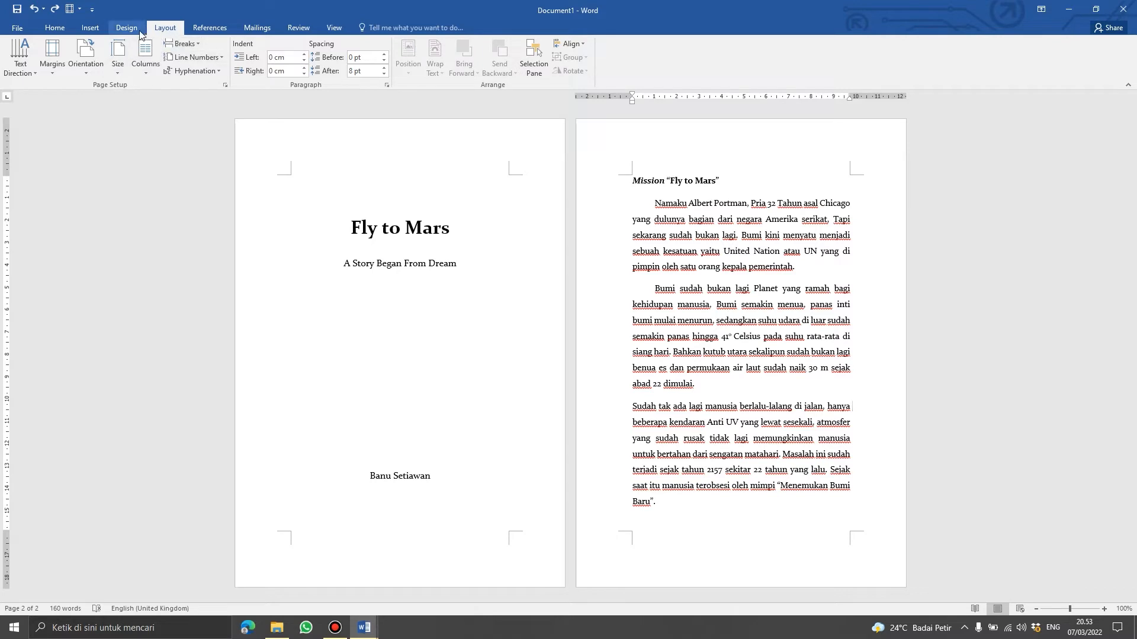
Open the chart insertion options and examine the Column, Line and Pie chart types.
left_click(82, 30)
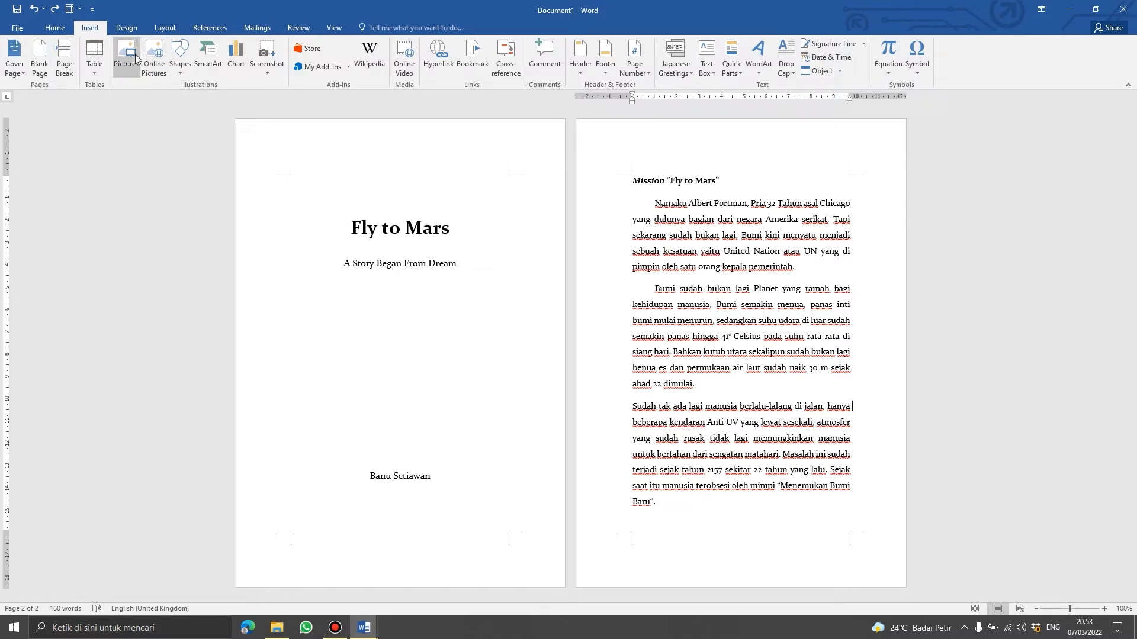
left_click(235, 52)
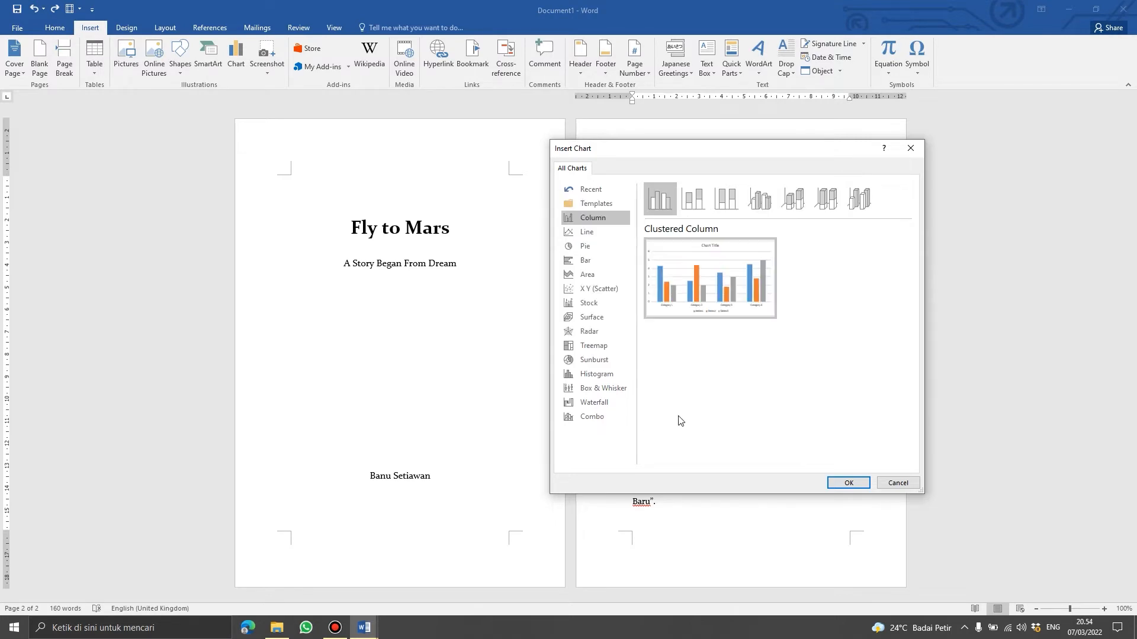
mouse_move(682, 273)
left_click(582, 233)
mouse_move(718, 253)
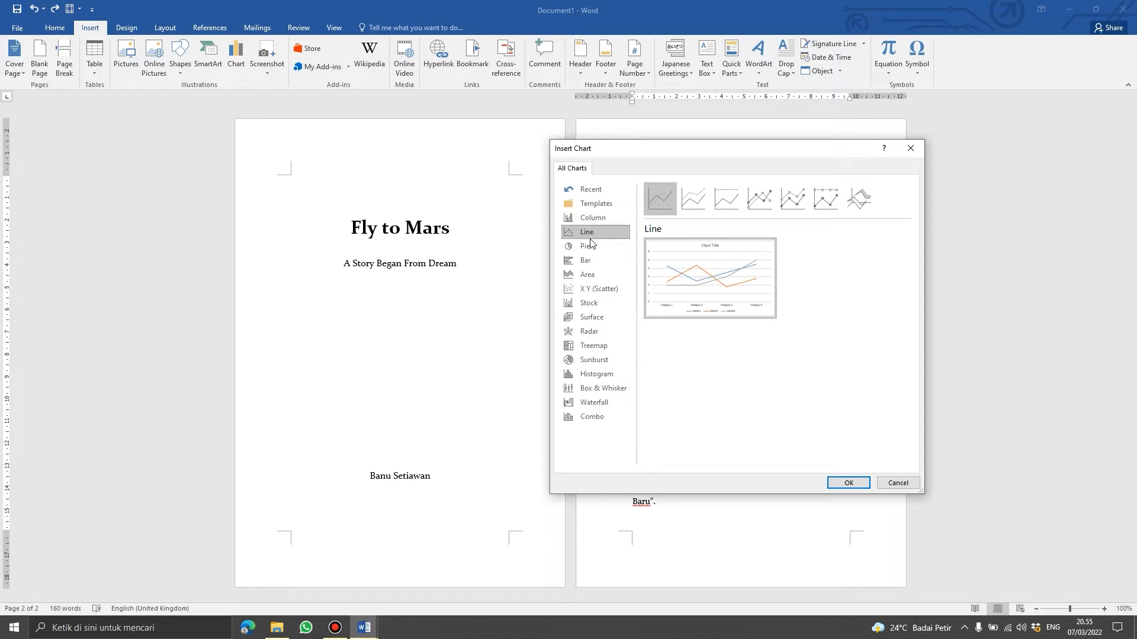
left_click(588, 245)
mouse_move(684, 265)
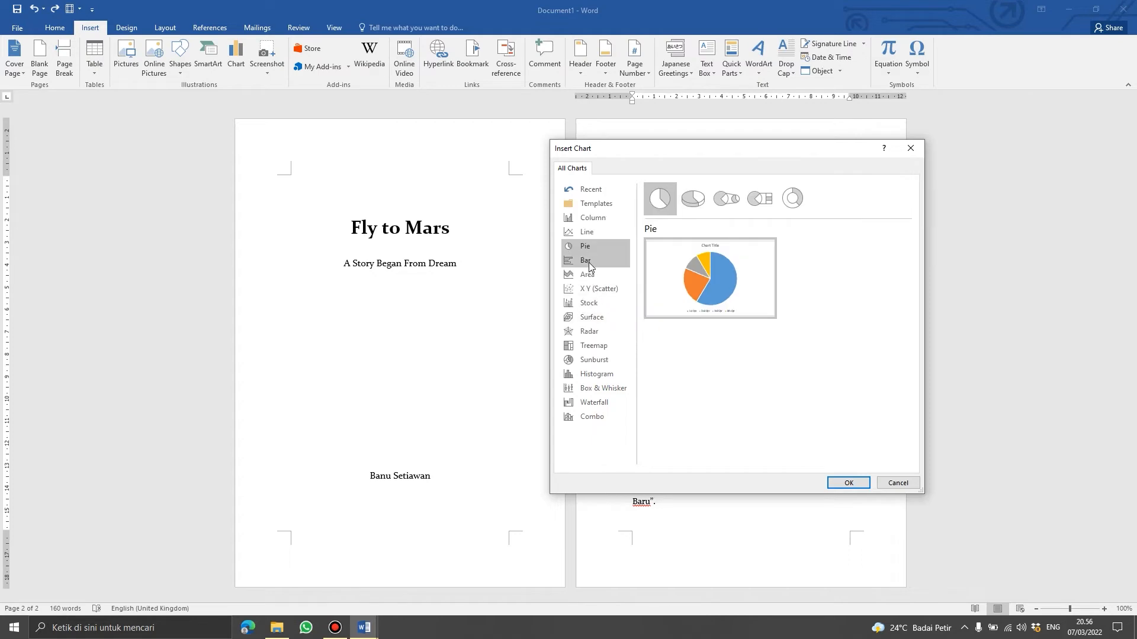
Examine the Bar, Area, Treemap, Sunburst, Histogram, Box & Whisker, Waterfall and Combo chart types.
left_click(588, 261)
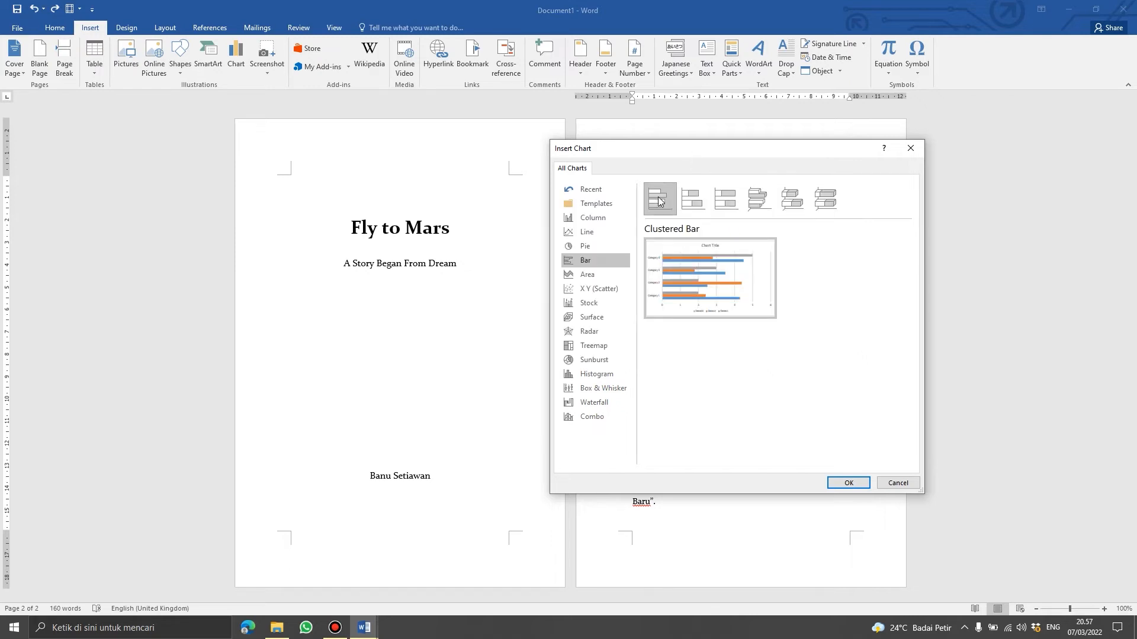
left_click(586, 274)
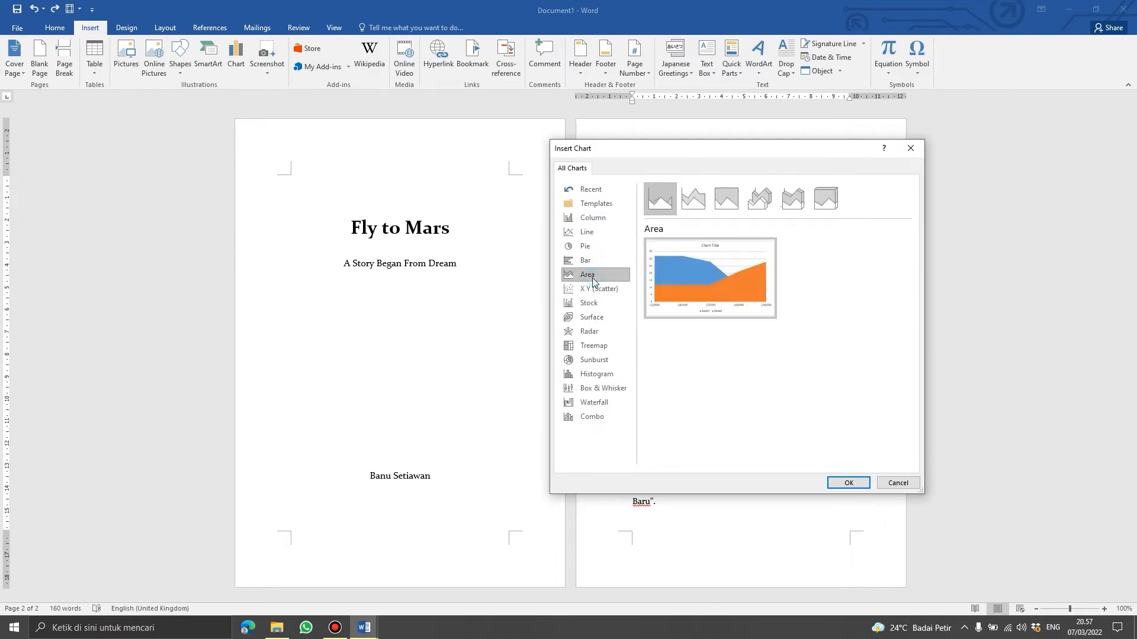
mouse_move(749, 281)
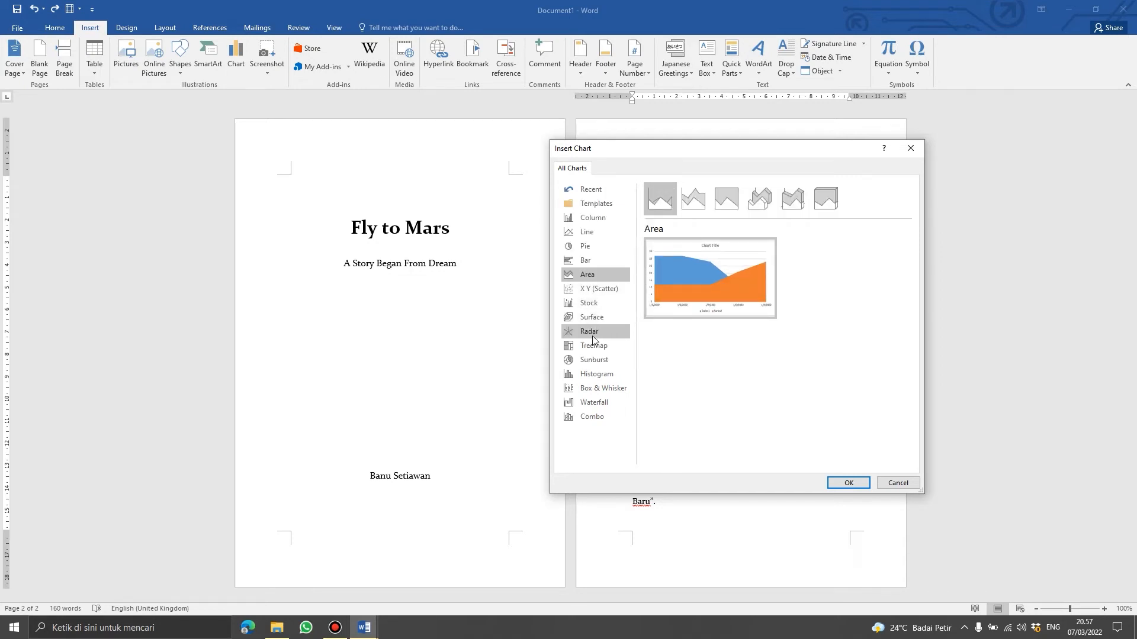
left_click(592, 334)
left_click(594, 348)
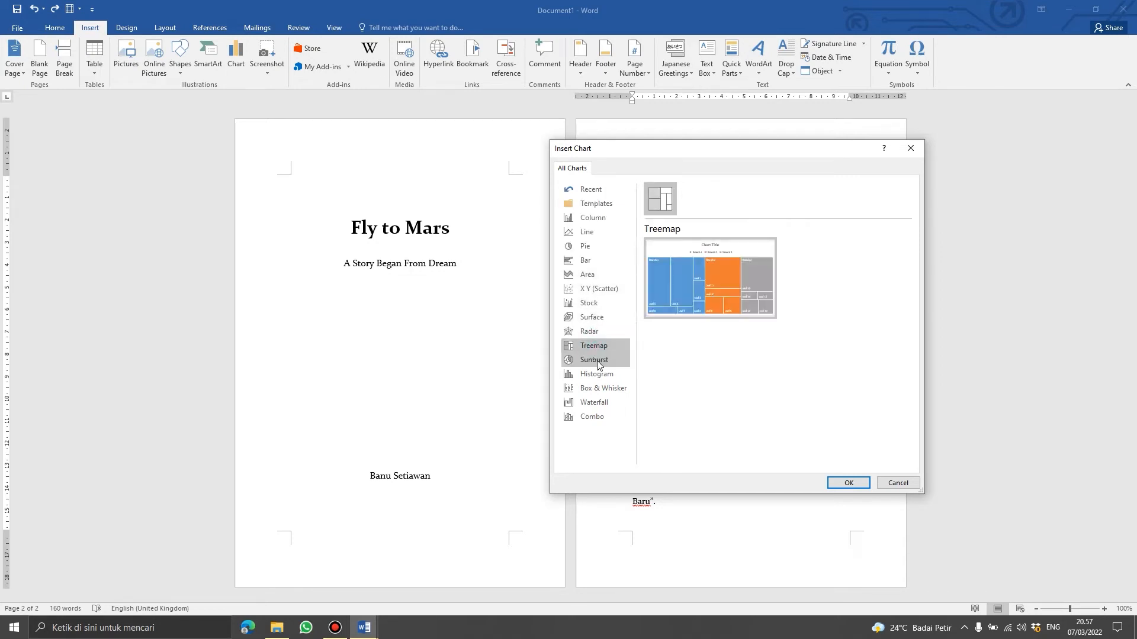
left_click(596, 361)
left_click(605, 378)
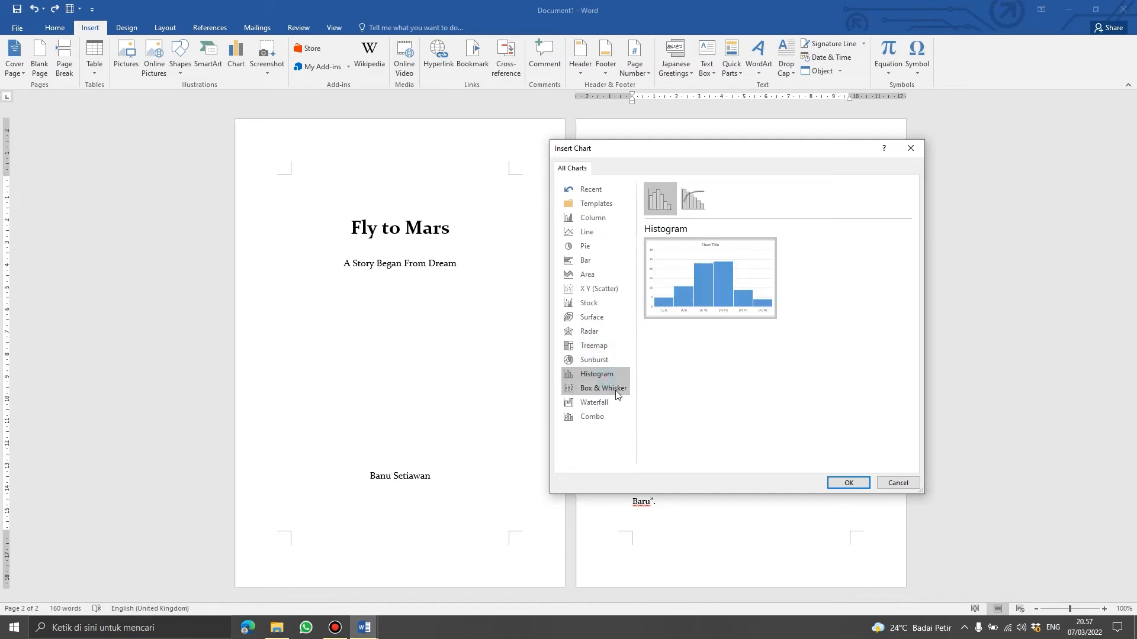
left_click(617, 394)
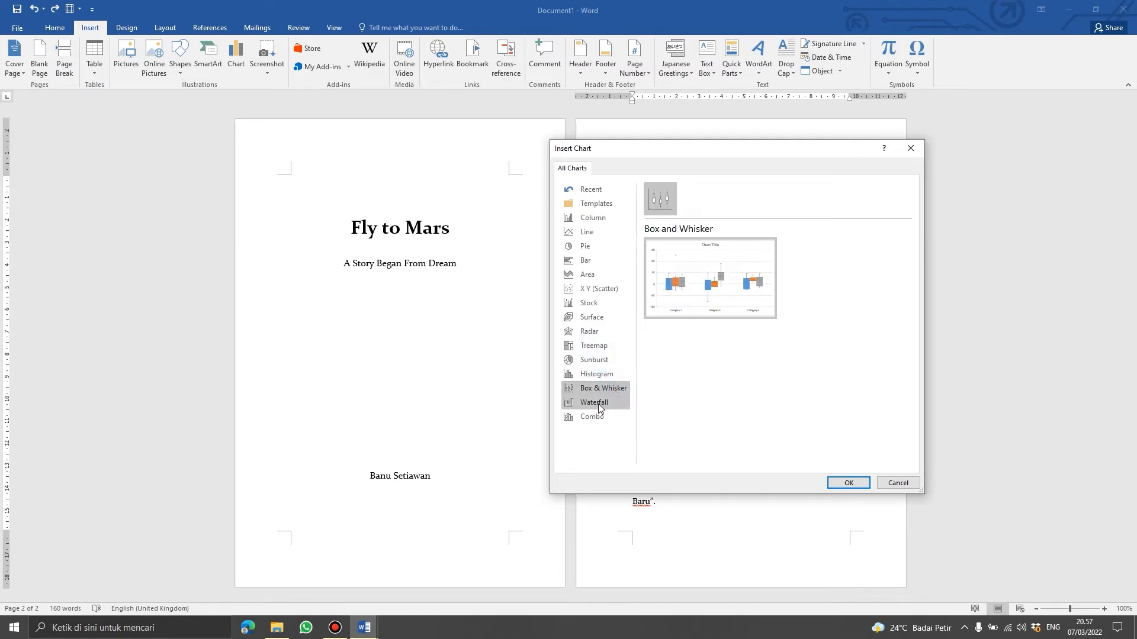
left_click(598, 404)
left_click(599, 420)
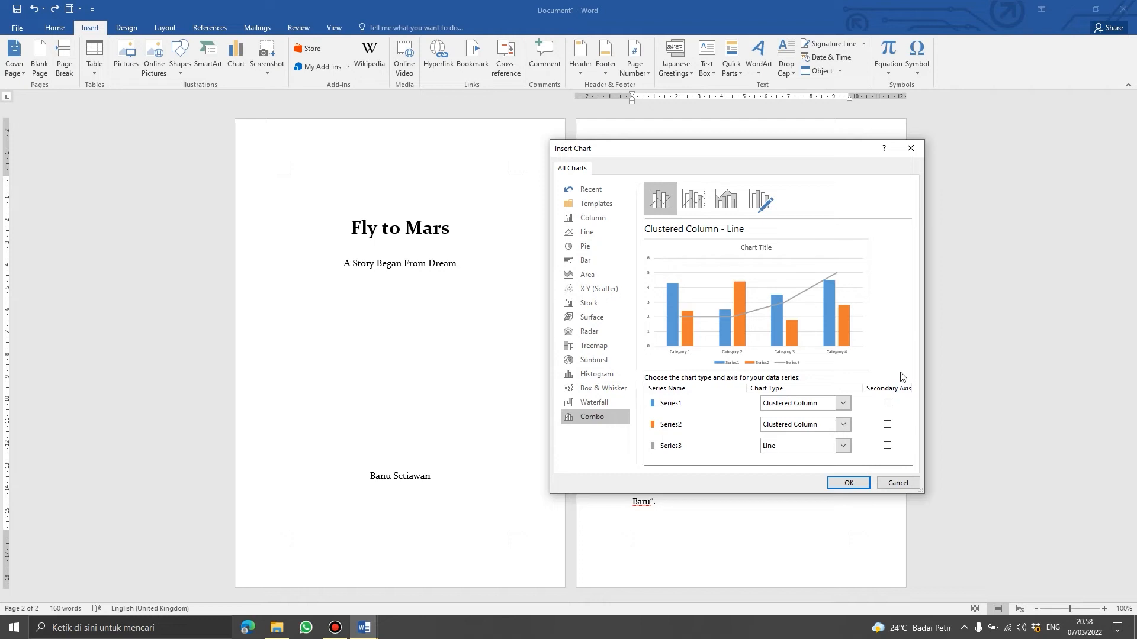
Insert a Clustered Column chart and delete all the story text before it, keeping only the chart.
left_click(584, 219)
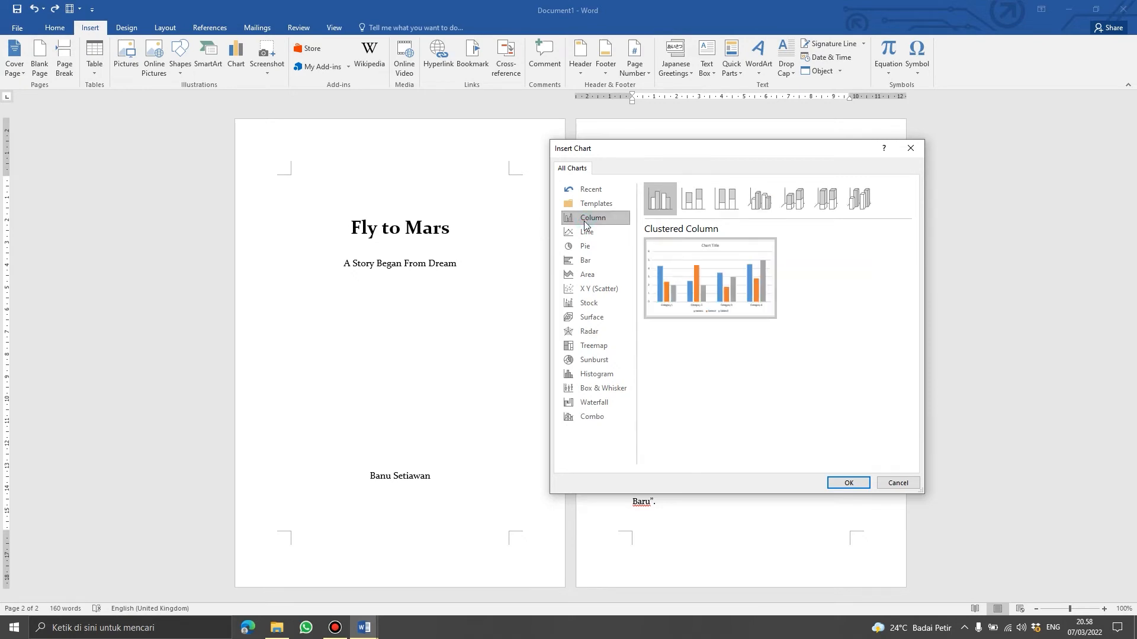
left_click(856, 481)
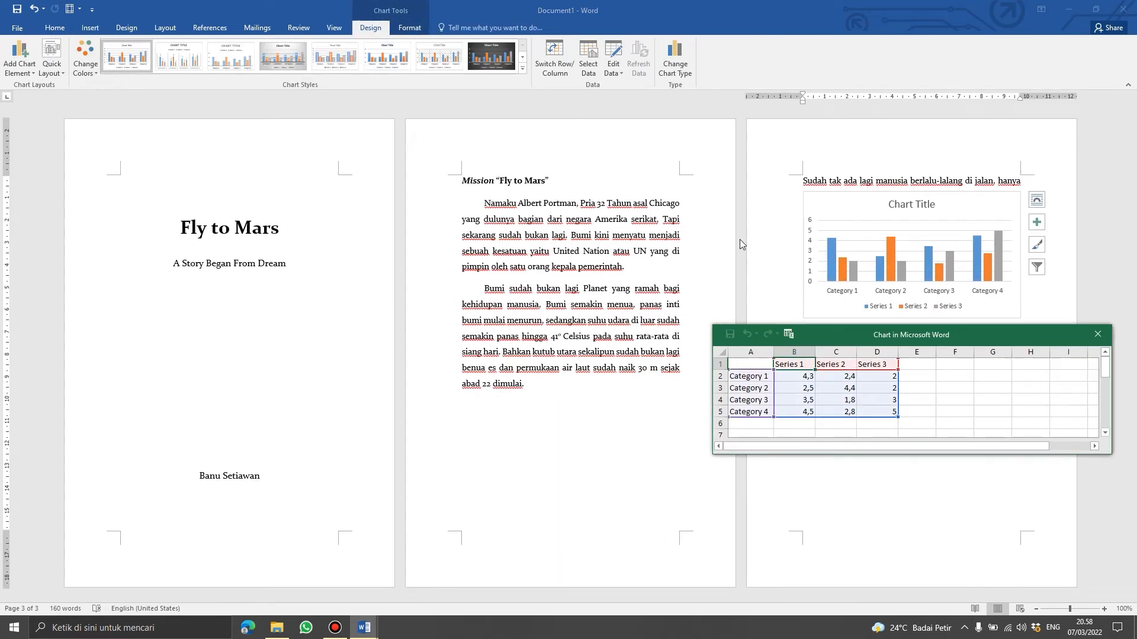
left_click(664, 352)
left_click_drag(1015, 180, 154, 217)
key("BackSpace")
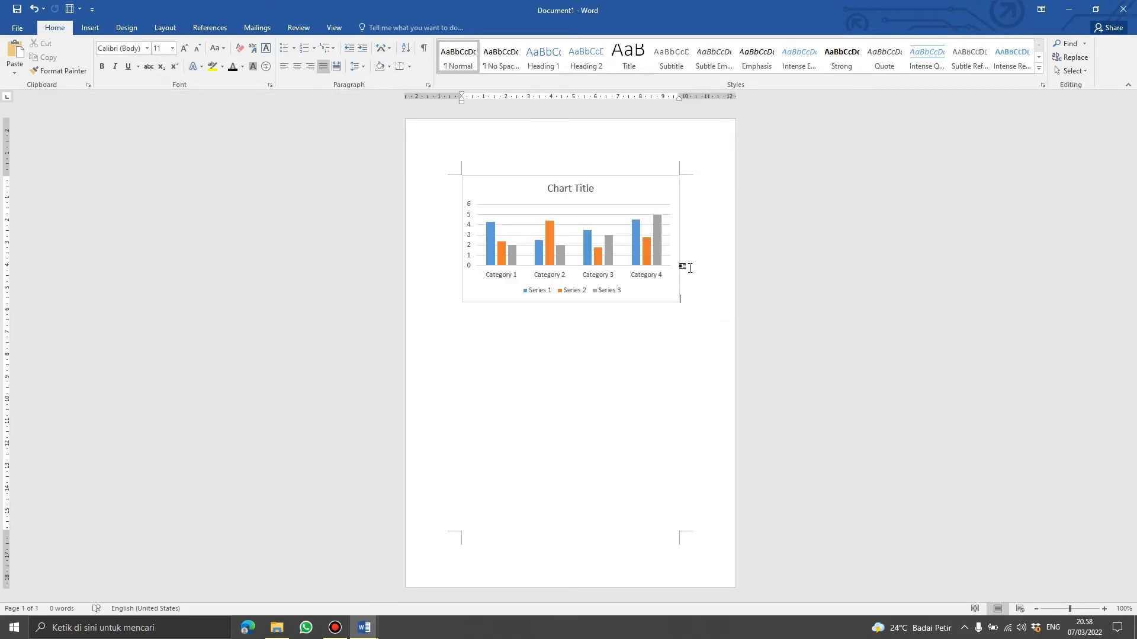
Change the column chart's title to "Pasien covid".
left_click(619, 182)
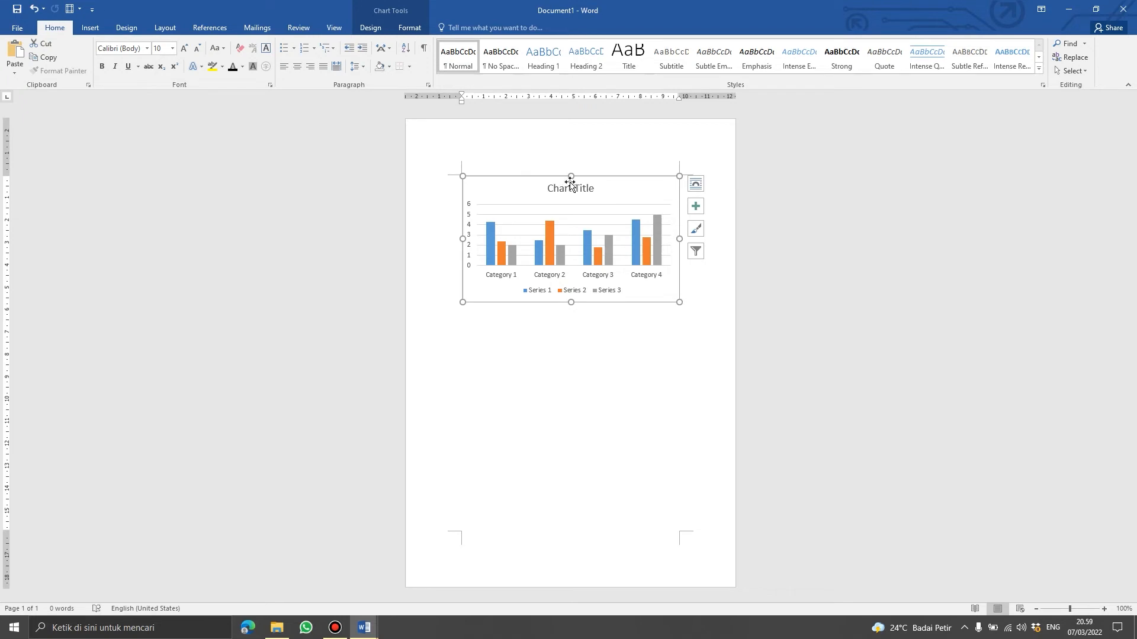
left_click(592, 189)
left_click_drag(593, 189, 546, 189)
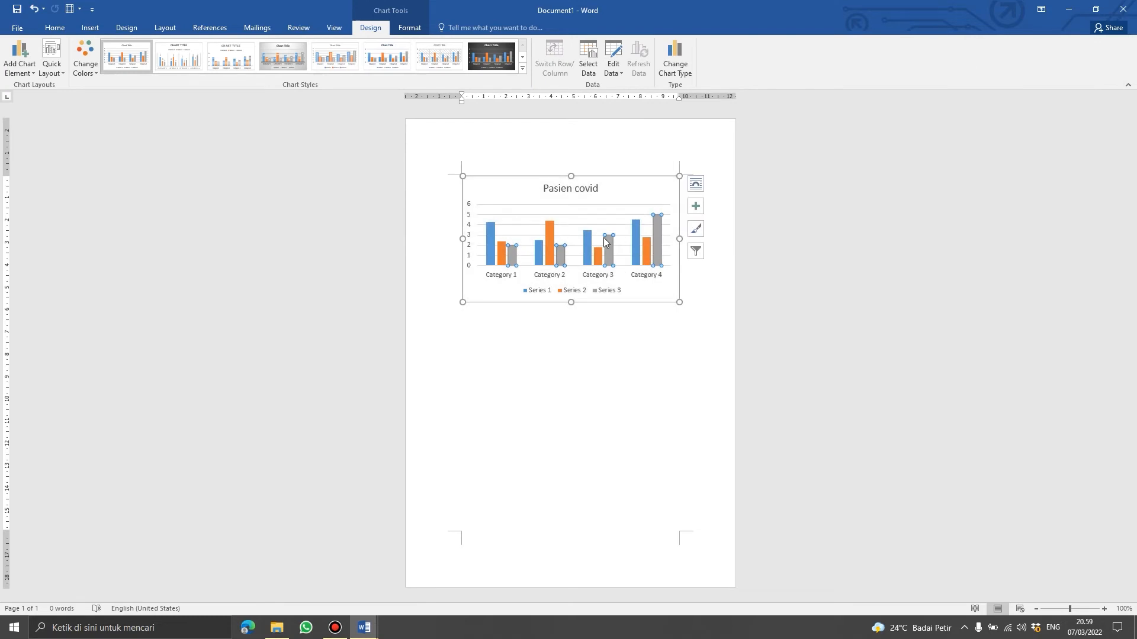
Open the chart's data sheet, shrink the data range to the first two categories and delete the Category 3 and Category 4 rows.
left_click(600, 222)
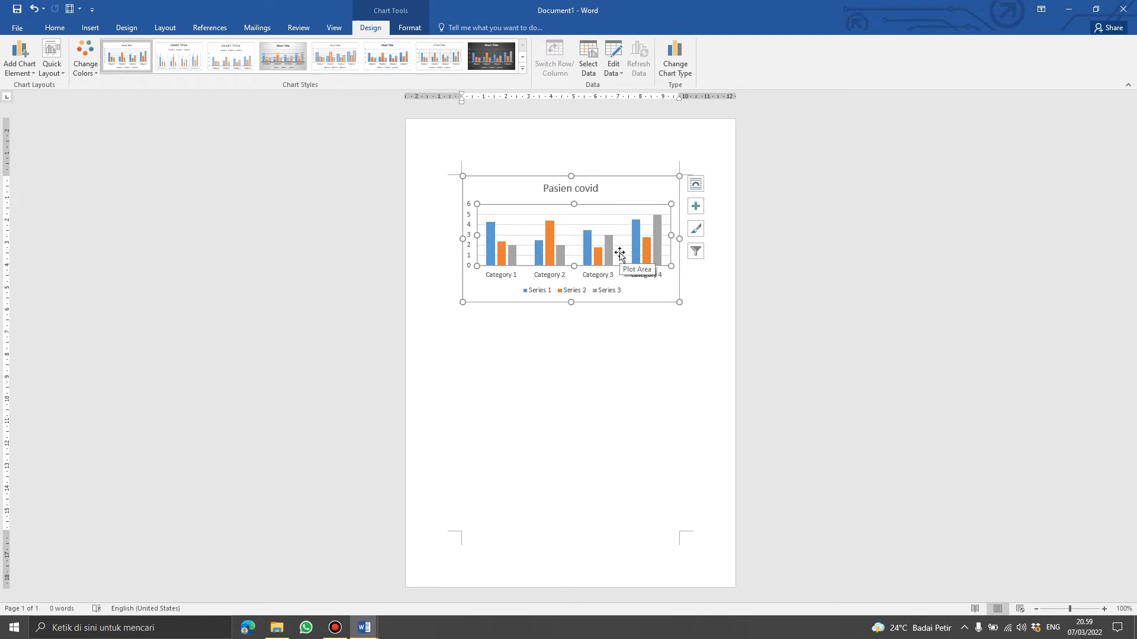
left_click(616, 56)
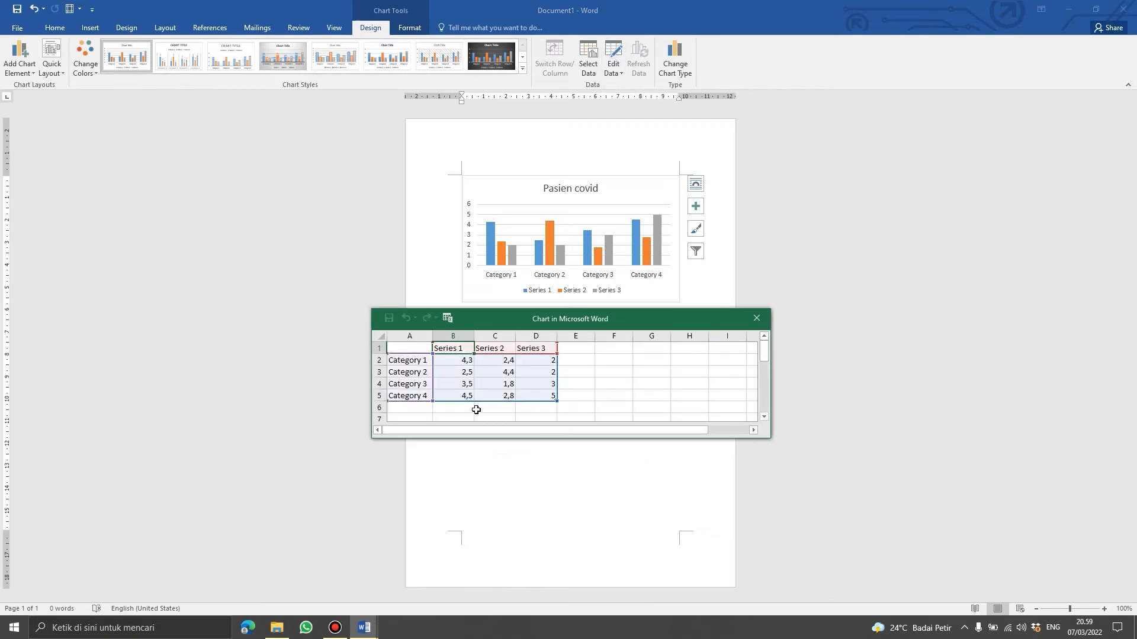
left_click(464, 349)
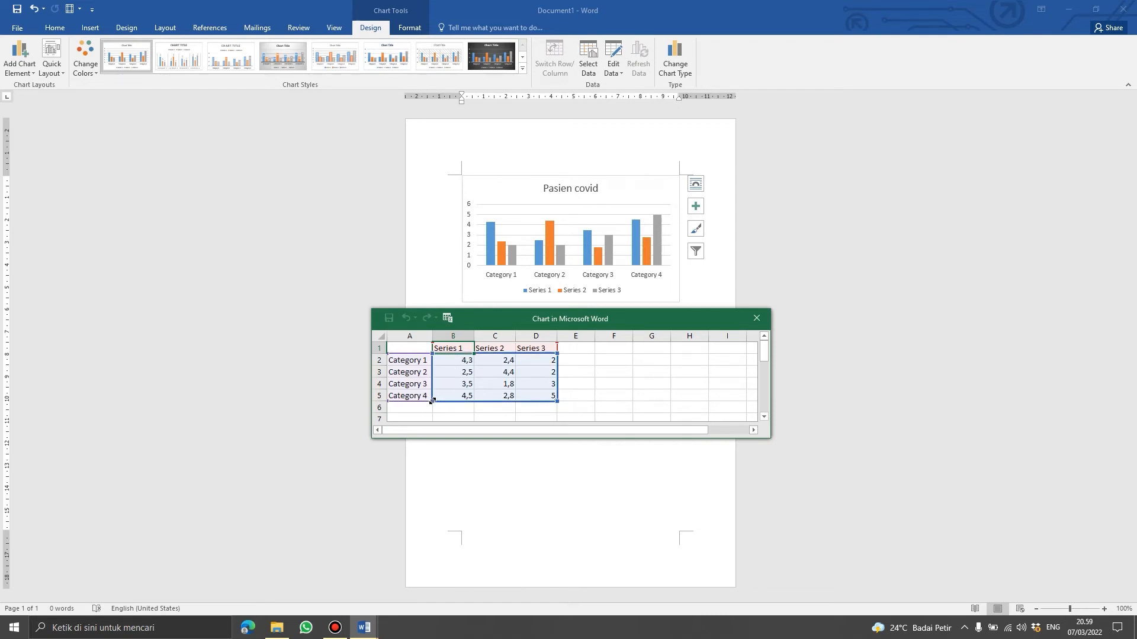
left_click_drag(432, 402, 436, 377)
left_click_drag(551, 398, 426, 387)
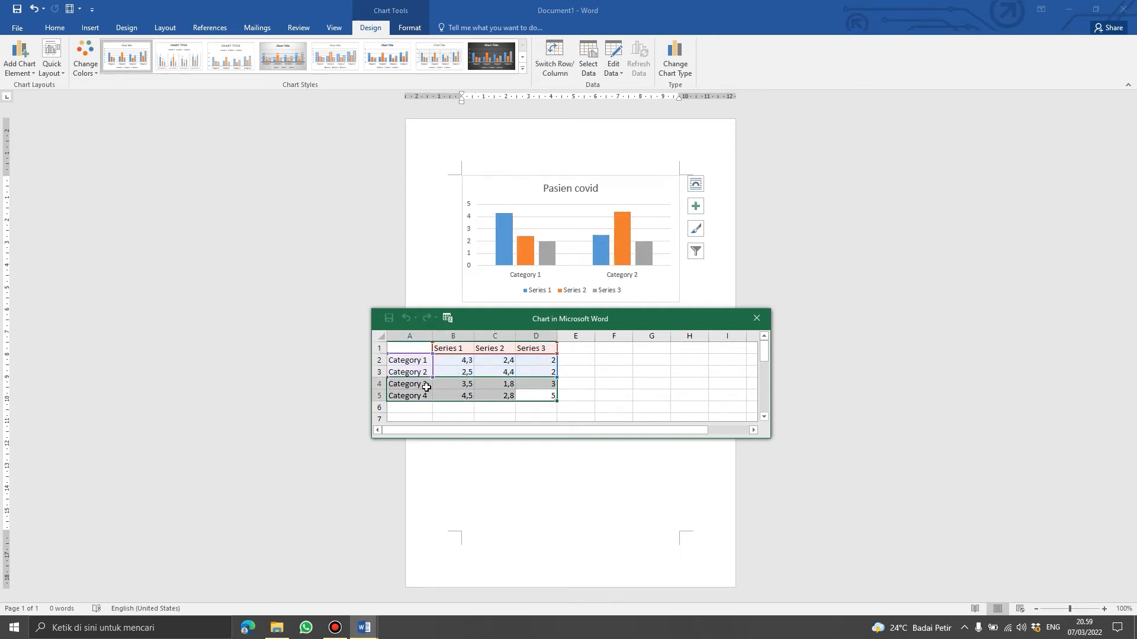
key("Delete")
left_click(524, 407)
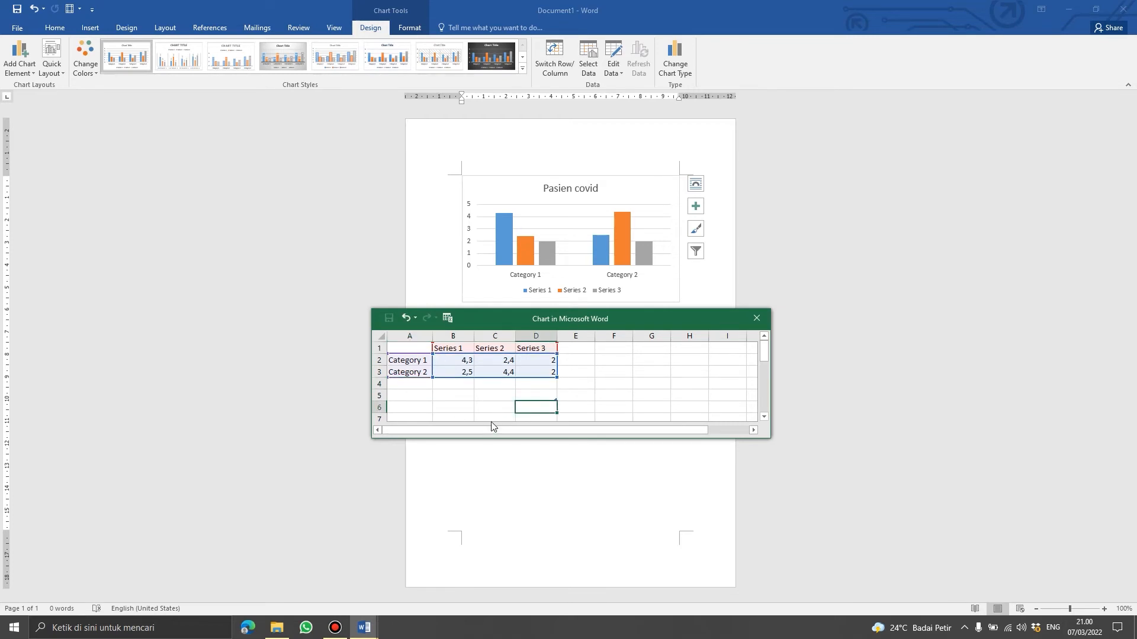
Rename the two categories in the chart data as RS A and RS B.
left_click(409, 360)
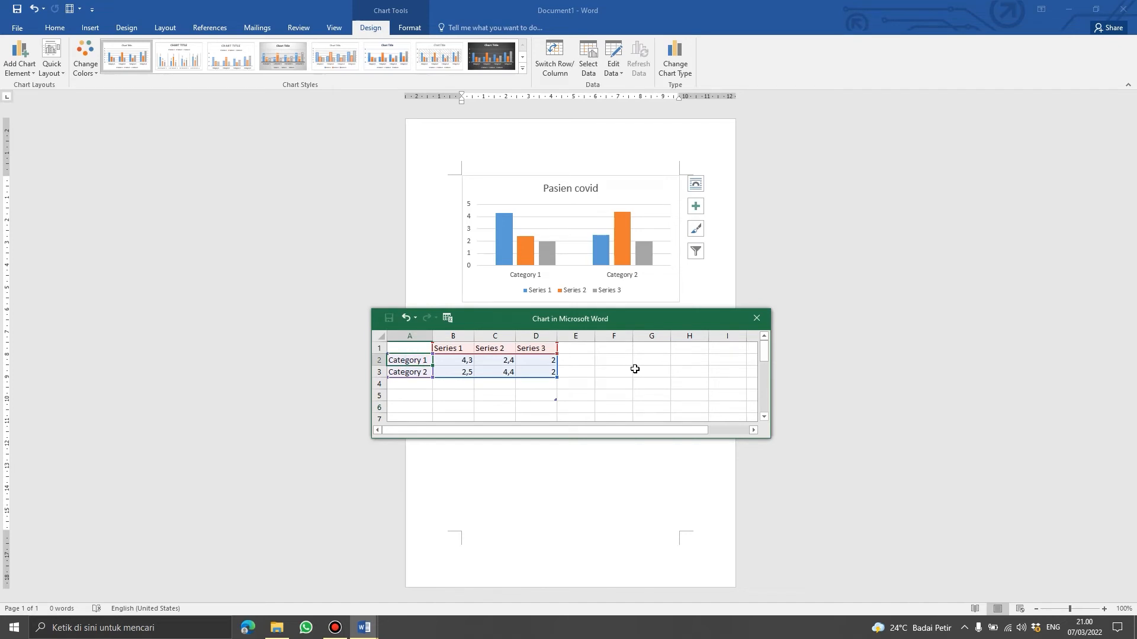
key("BackSpace")
type("RS A")
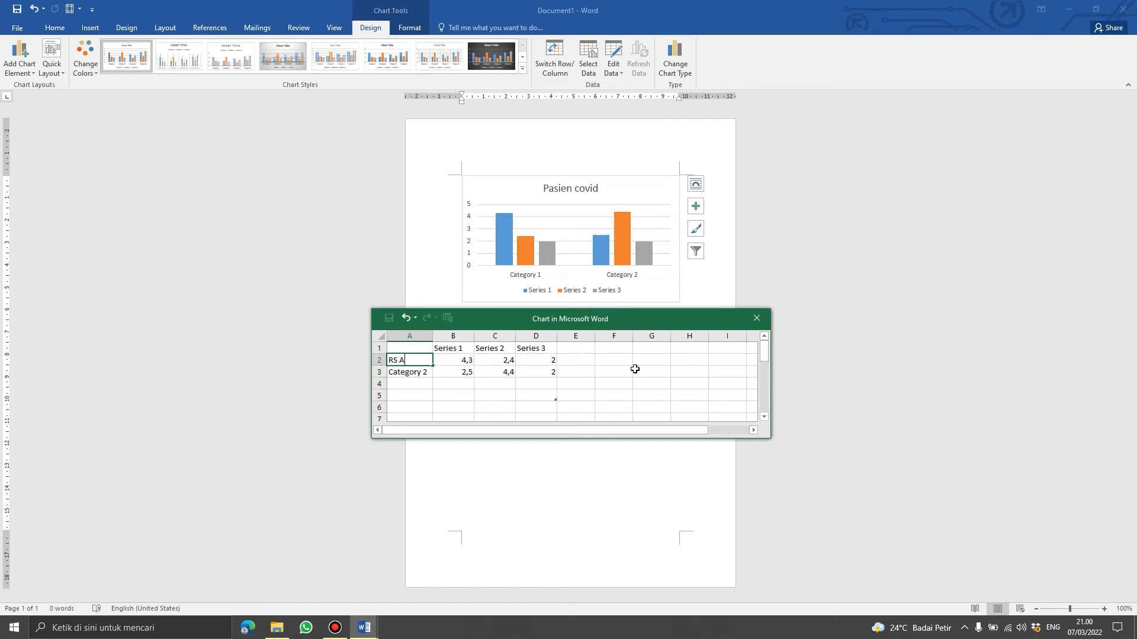
left_click(404, 373)
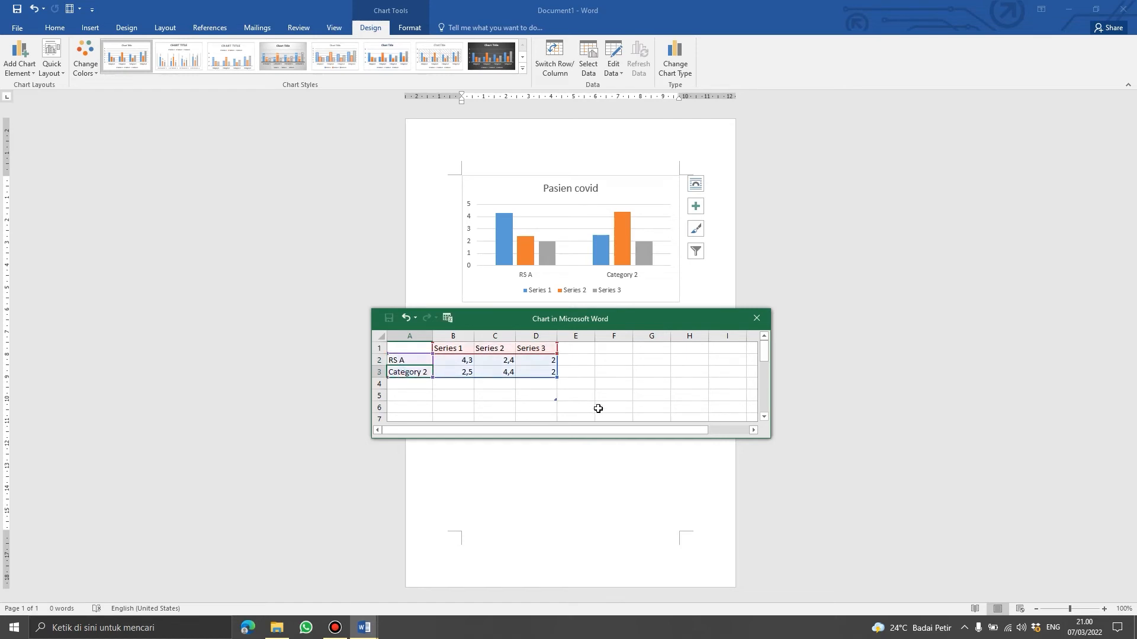
type("R")
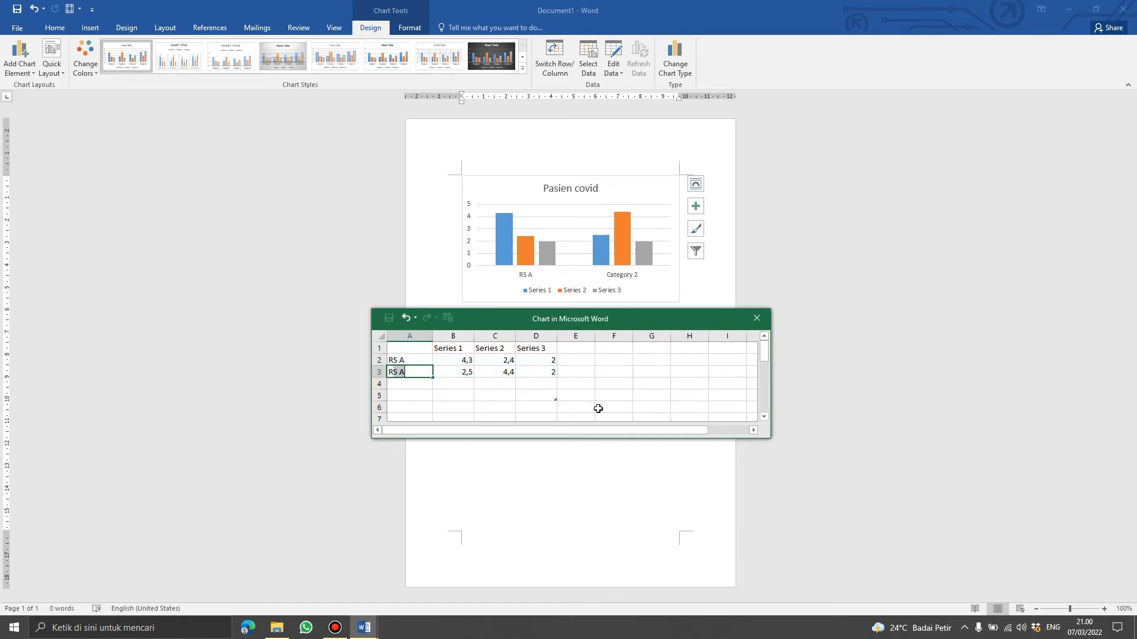
type("S B")
Rename the three data series in the chart data as Covid 19, Omicron and Delta.
left_click(453, 348)
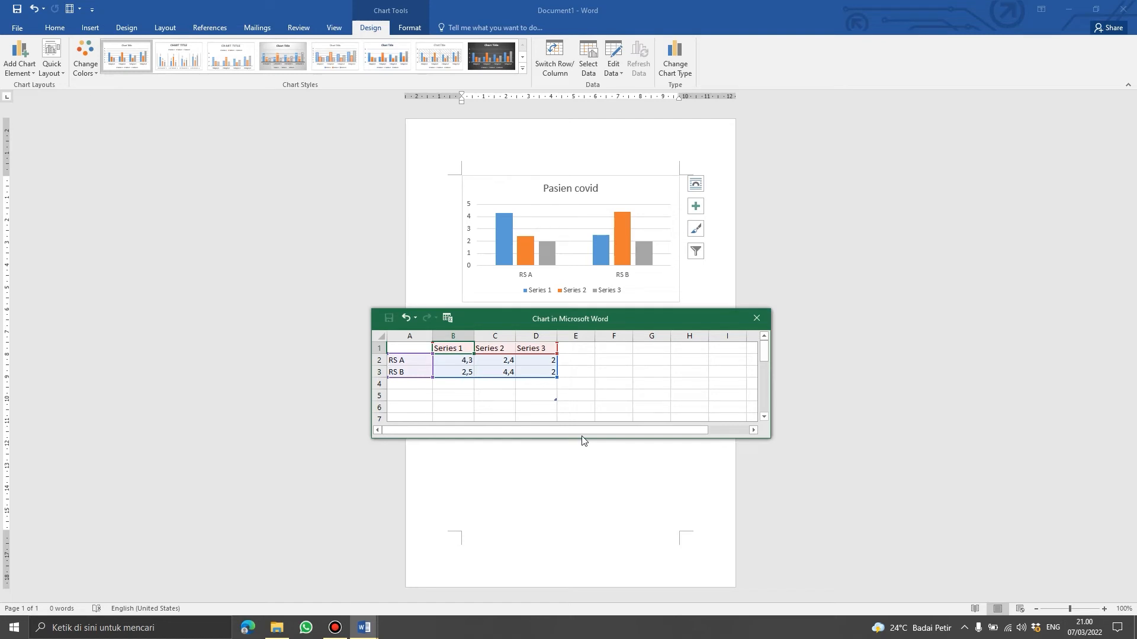
type("C")
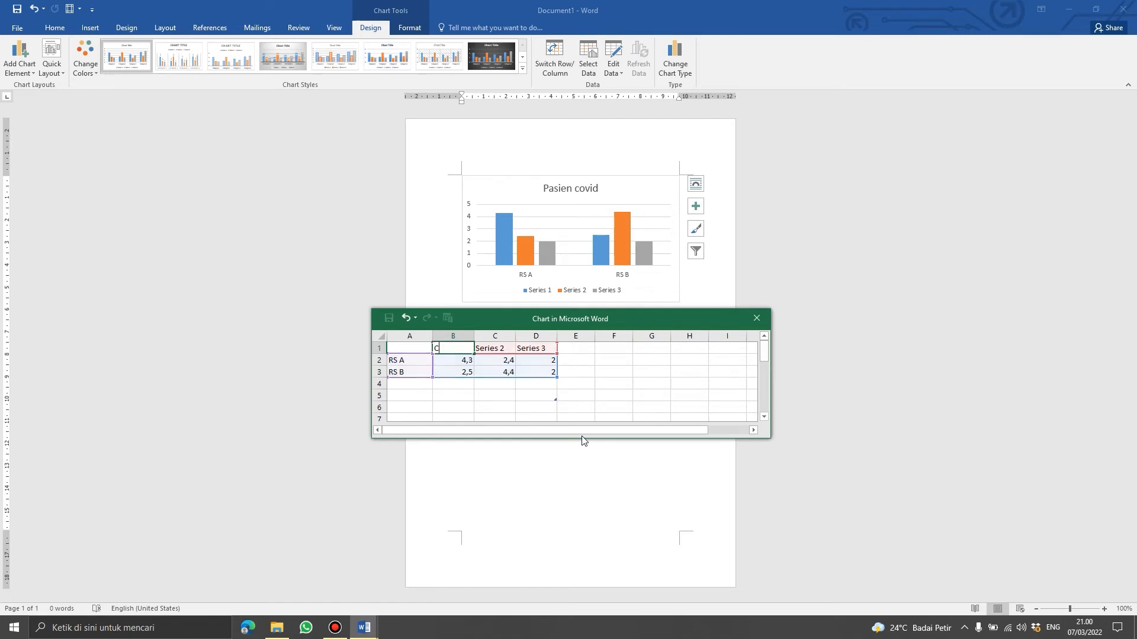
type("ovid 19")
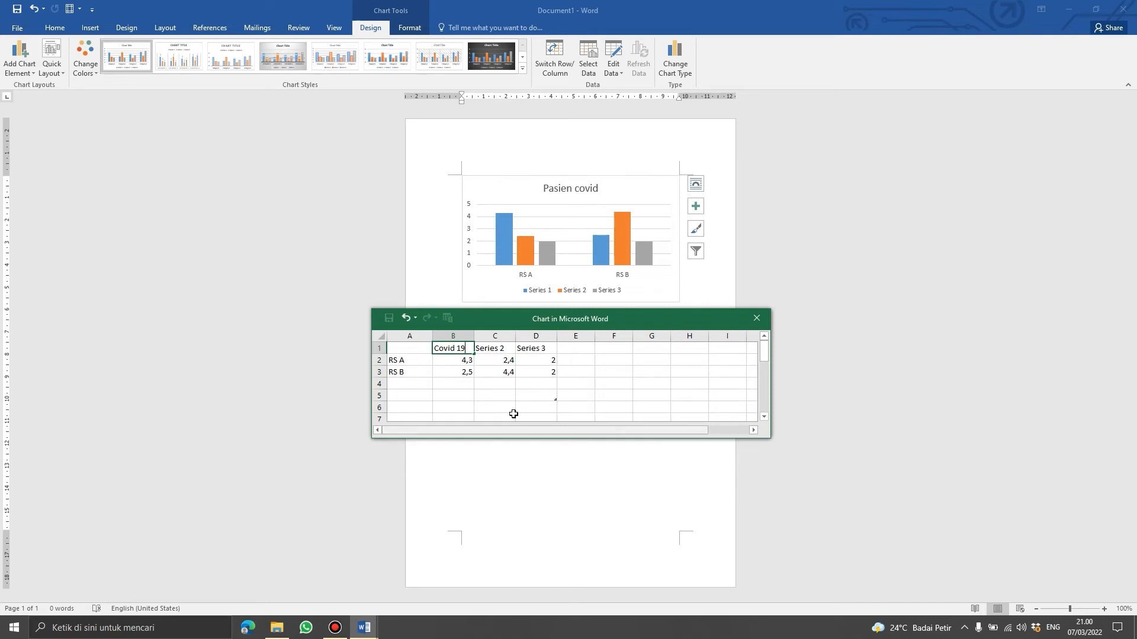
left_click(492, 349)
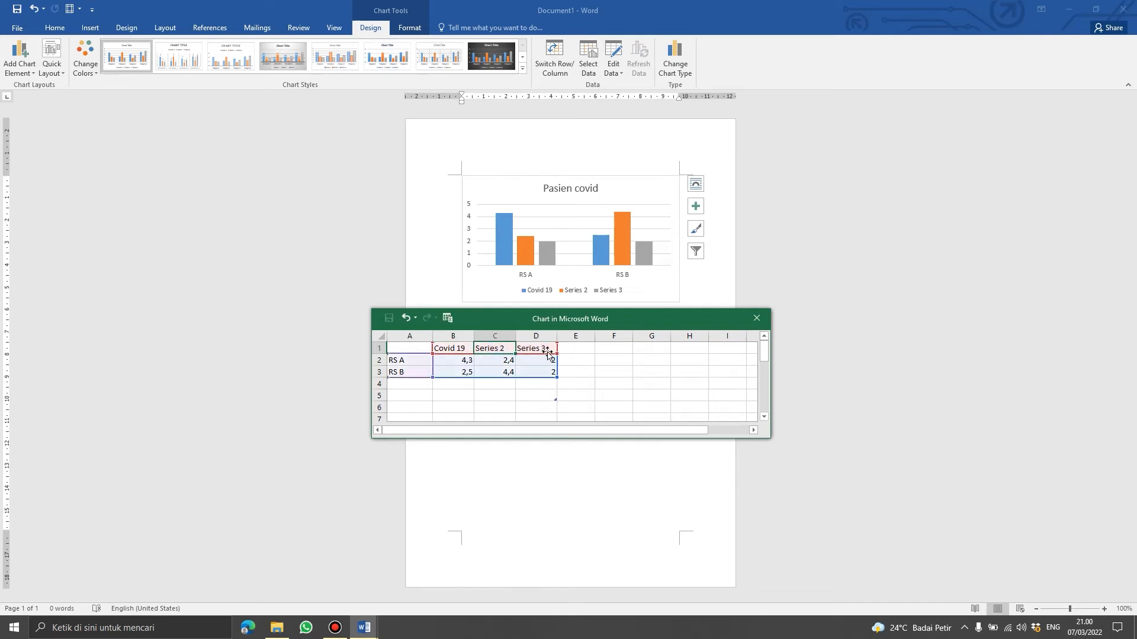
type("Omicron")
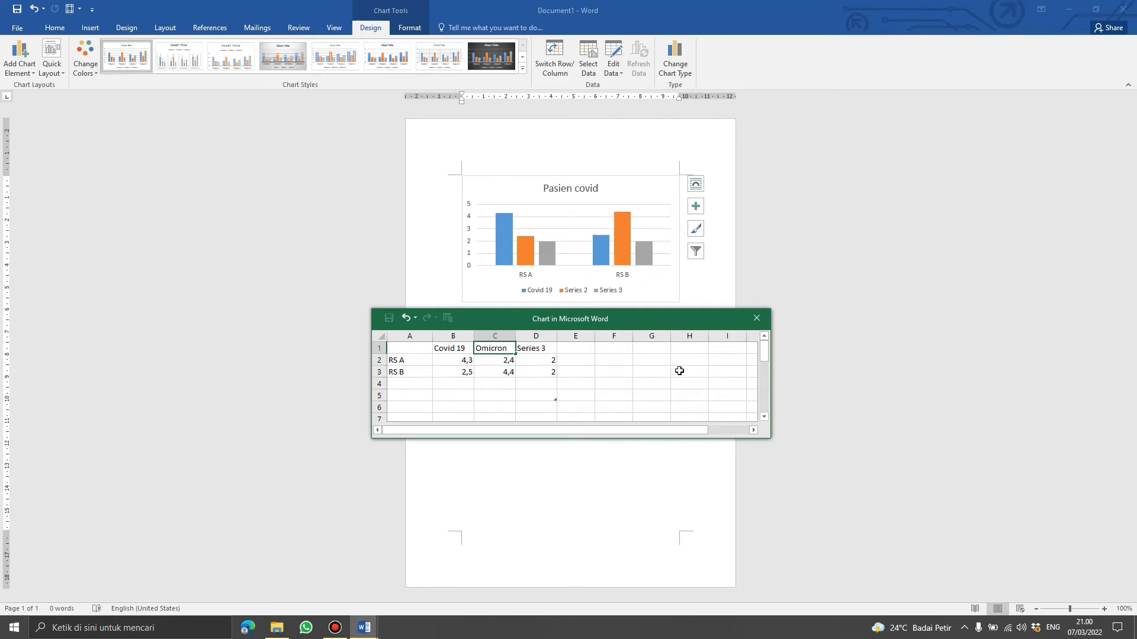
left_click(543, 350)
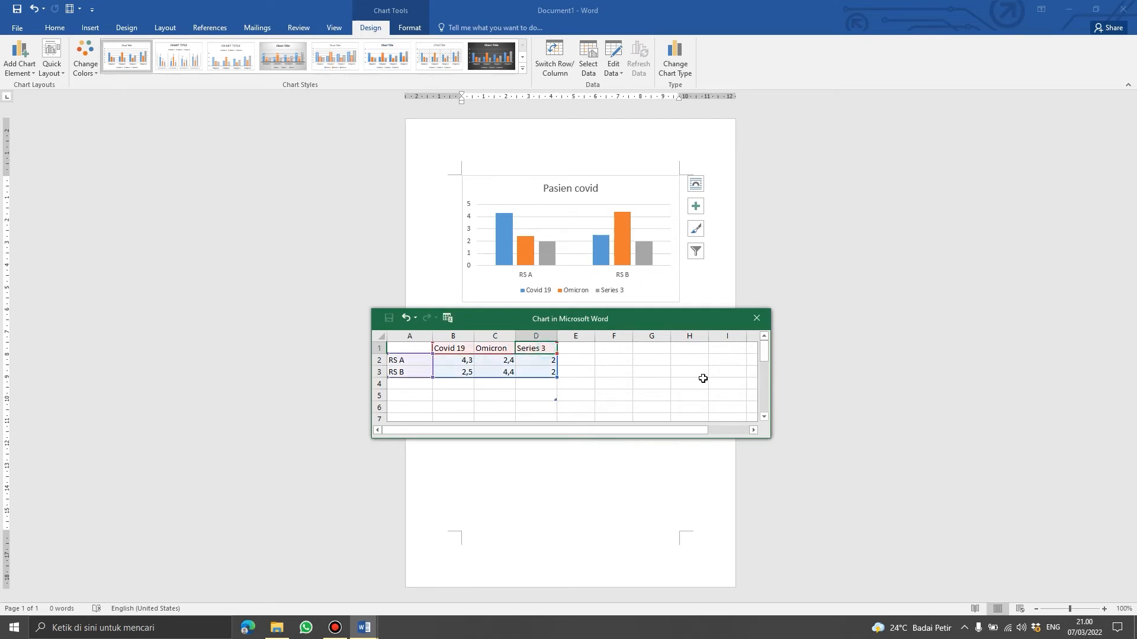
type("De")
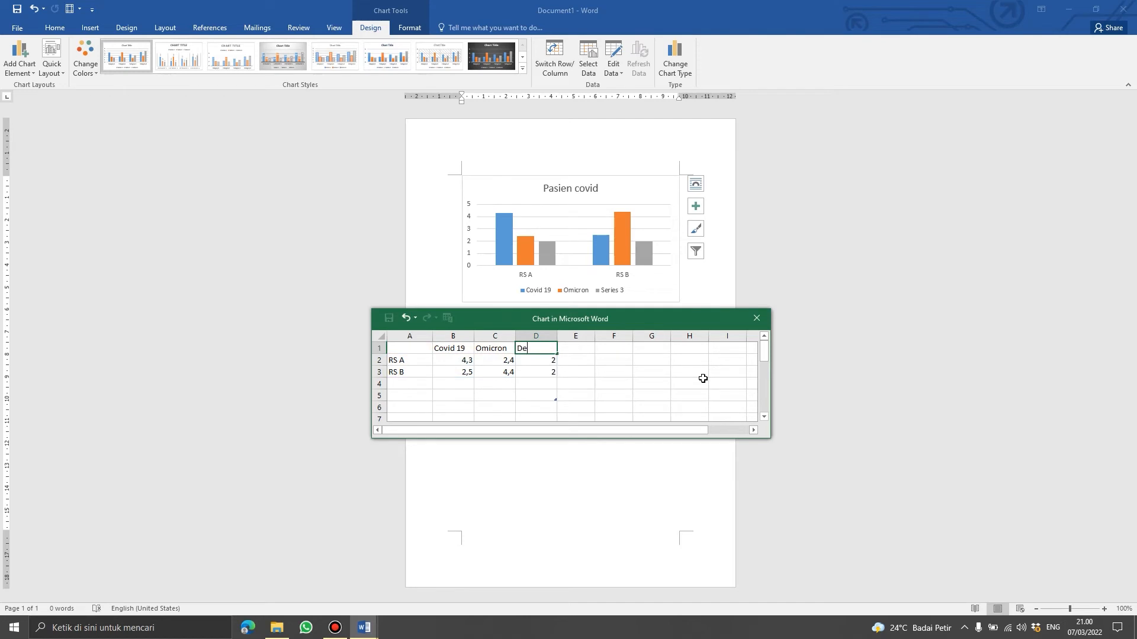
type("lta")
Enter 4700, 3480 and 5600 for RS A and 3890, 7542 and 5780 for RS B, and close the data sheet.
left_click(447, 363)
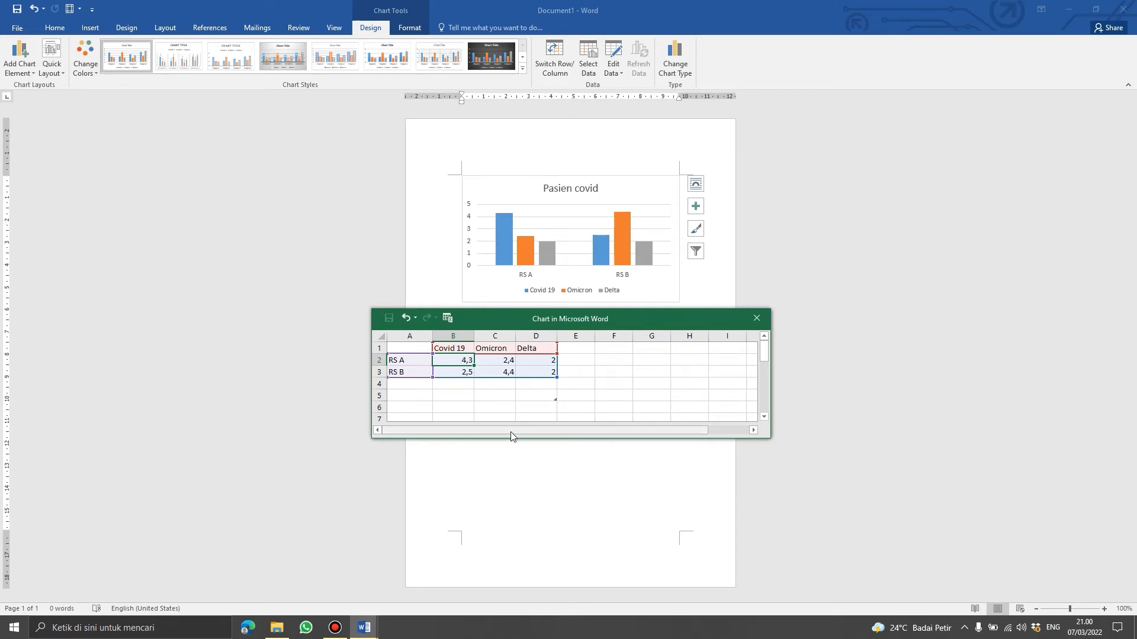
type("4700")
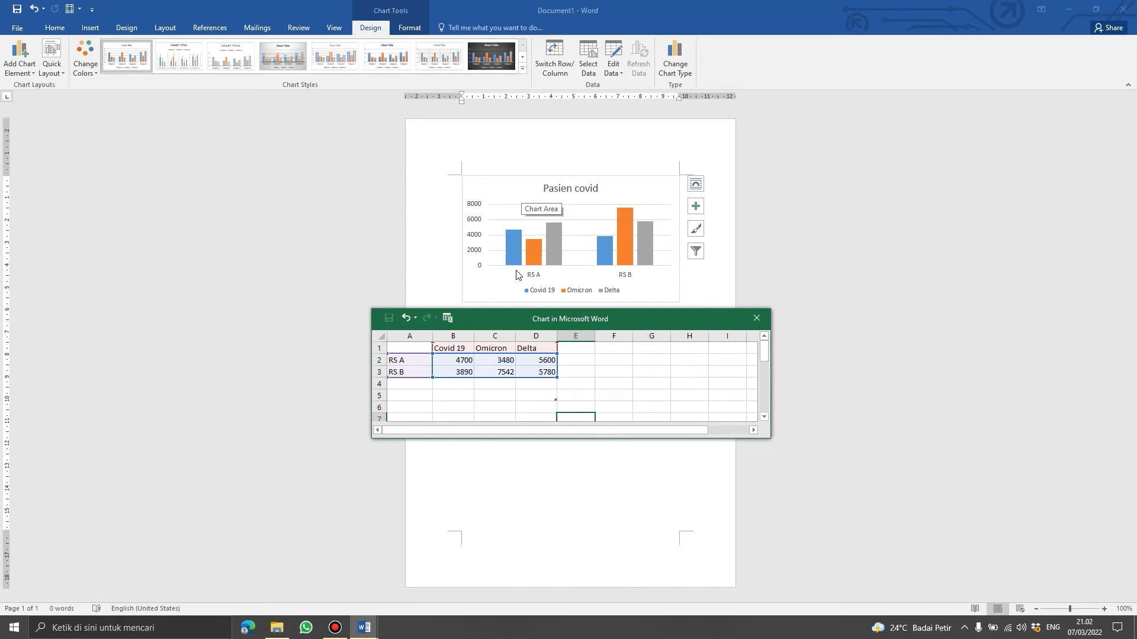
left_click(757, 319)
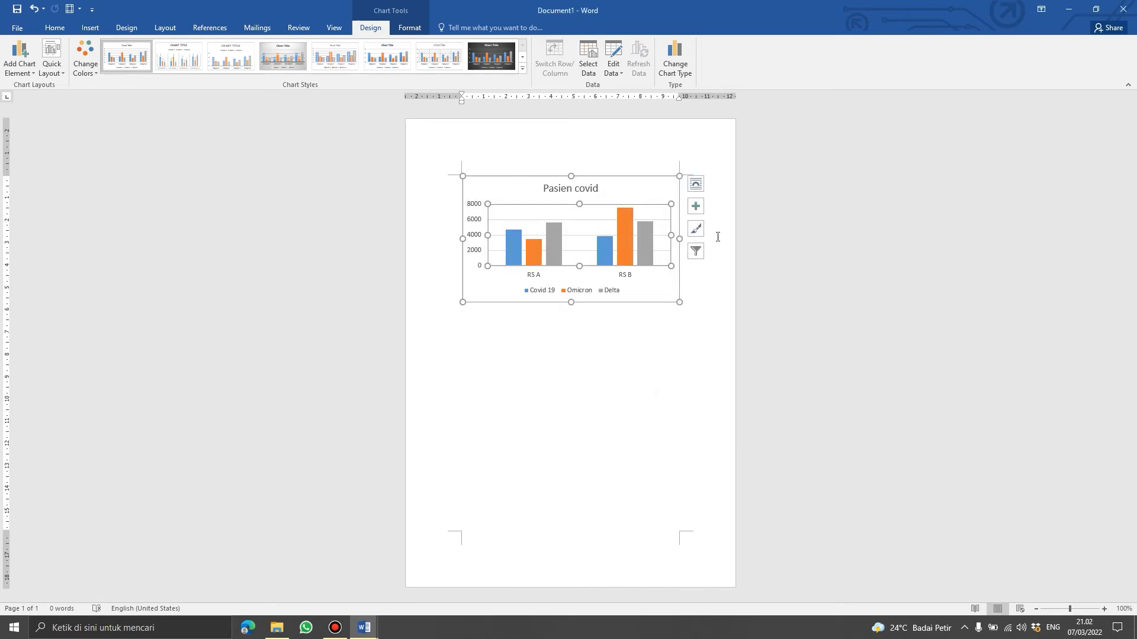
Insert a standard pie chart on a new line below the Pasien covid column chart.
left_click(541, 470)
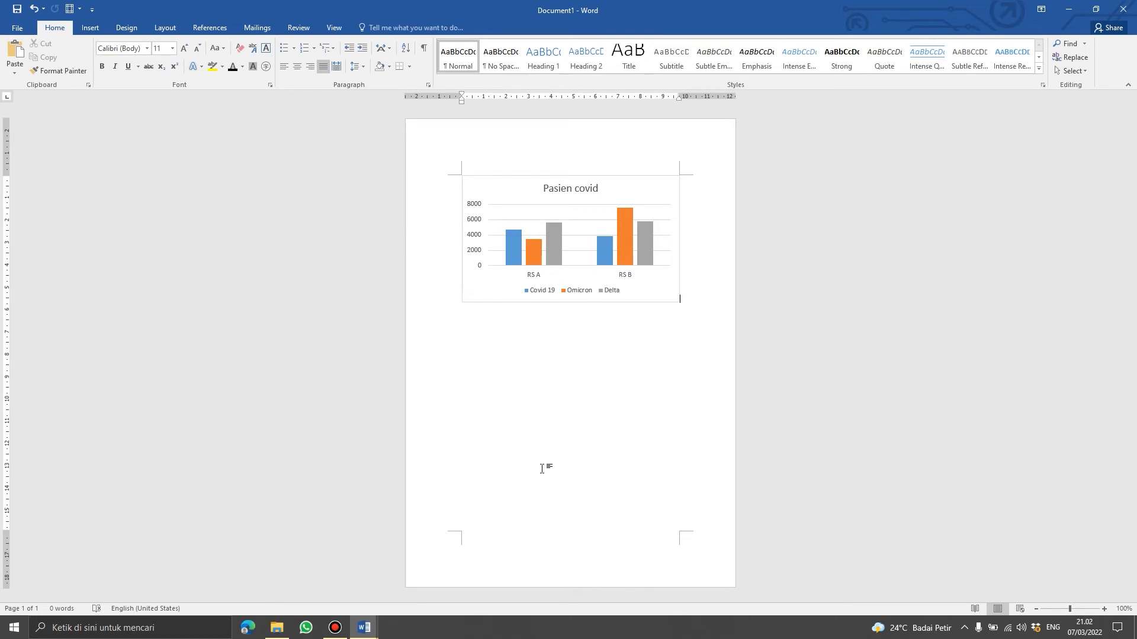
key("Return")
left_click(97, 28)
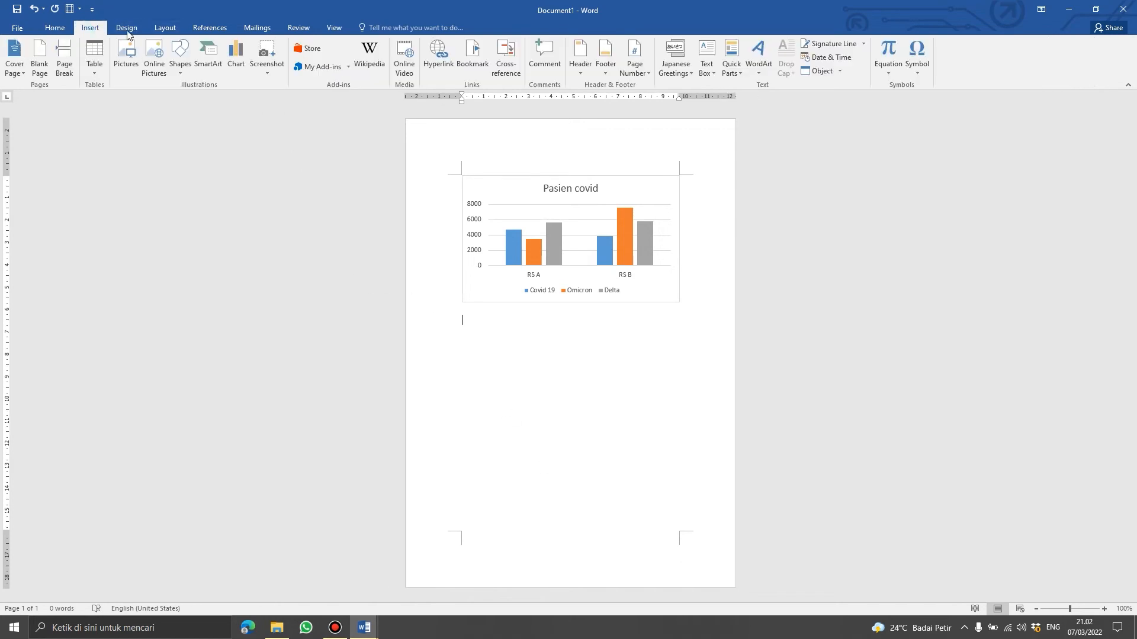
left_click(237, 65)
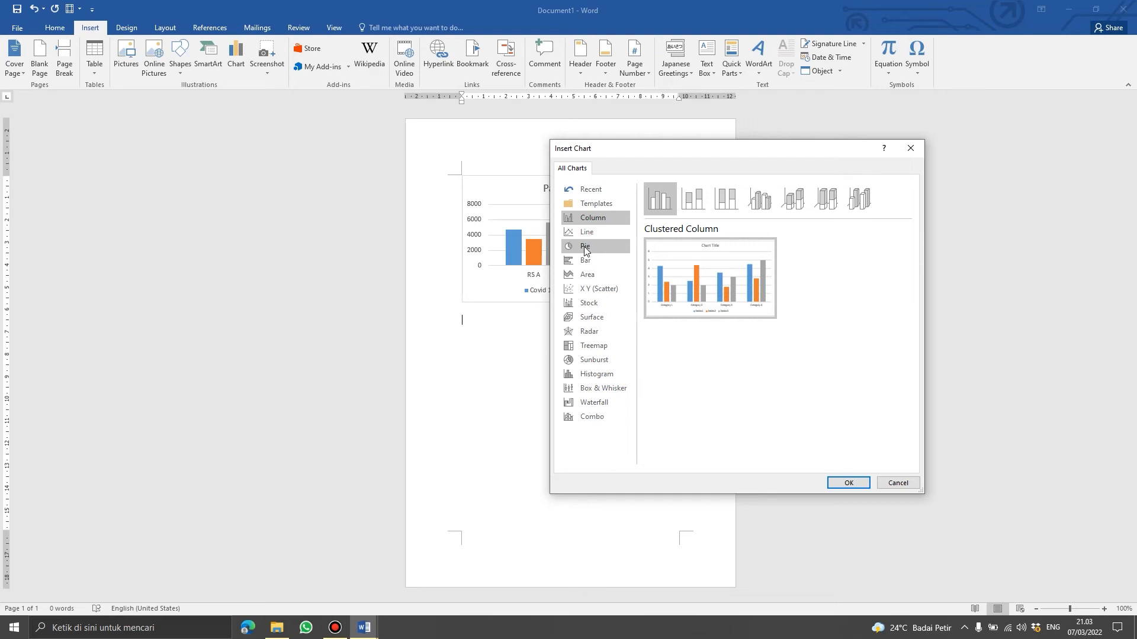
left_click(583, 246)
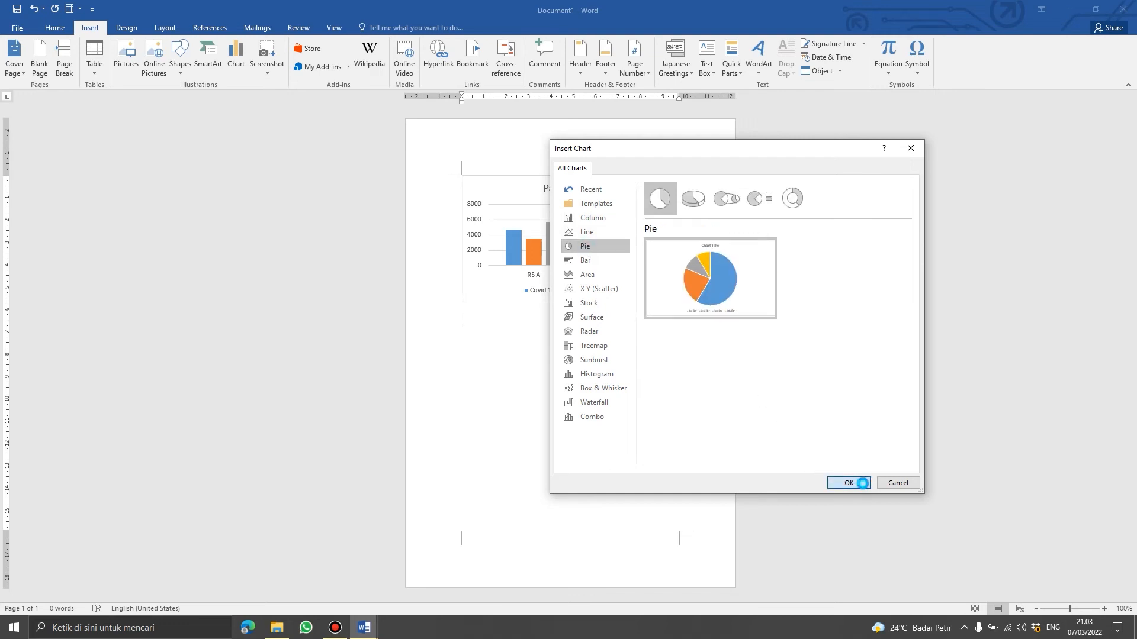
left_click(863, 483)
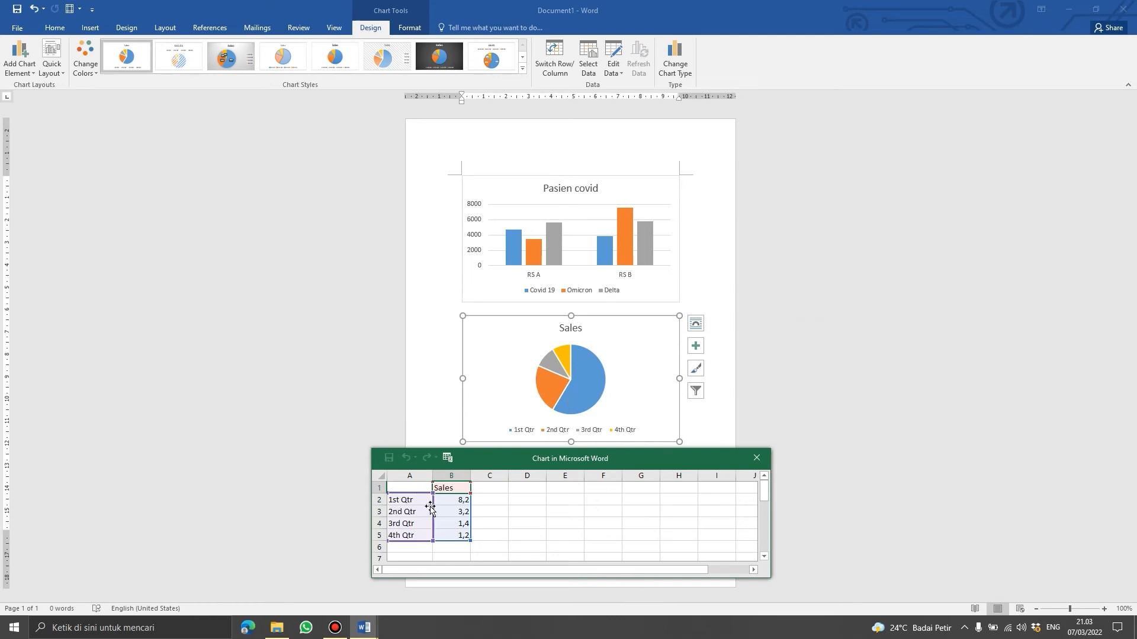
Replace the pie chart's title with "Pasien di RS A".
left_click(582, 328)
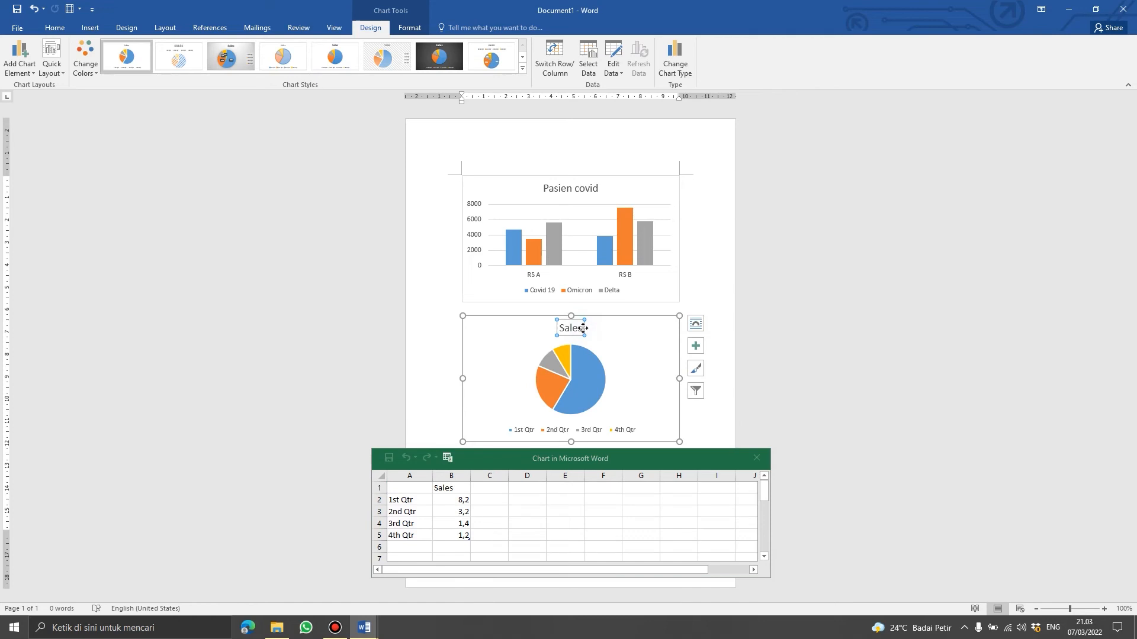
left_click_drag(581, 328, 552, 334)
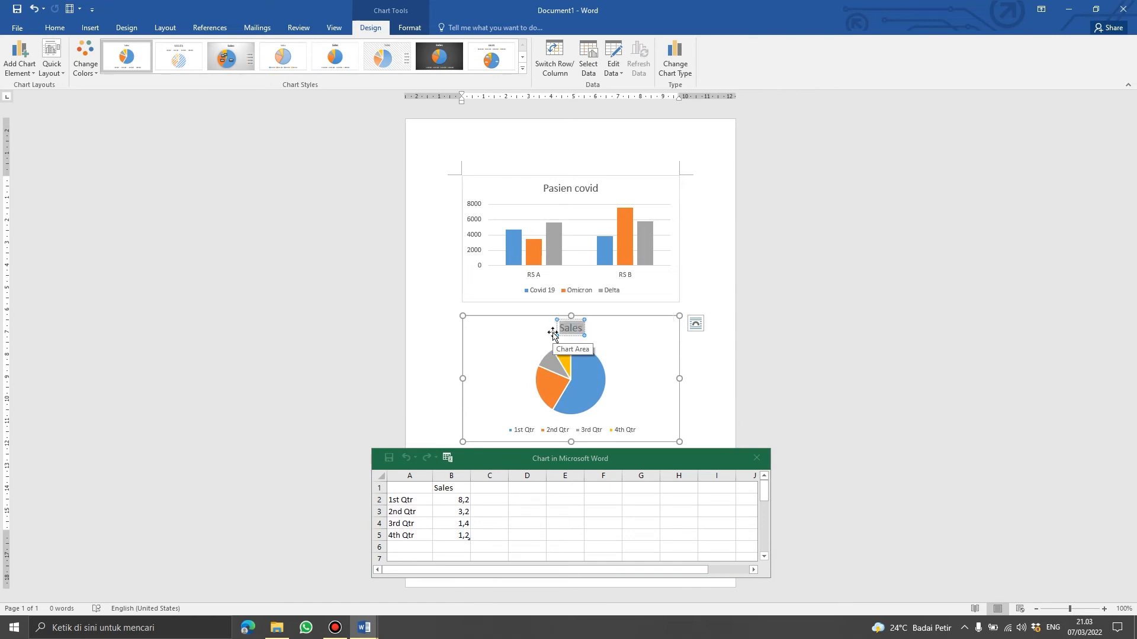
type("Pasien di RS")
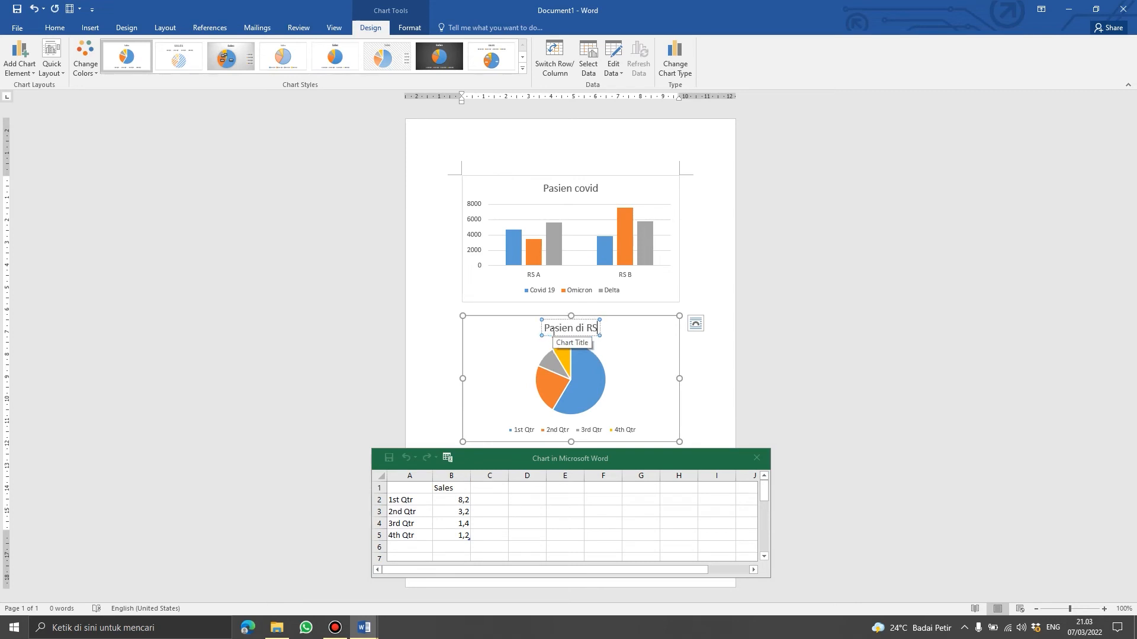
type(" A")
Rename the four categories in the pie chart's data as Kanker, Stroke, Diabetes and Covid.
left_click(406, 503)
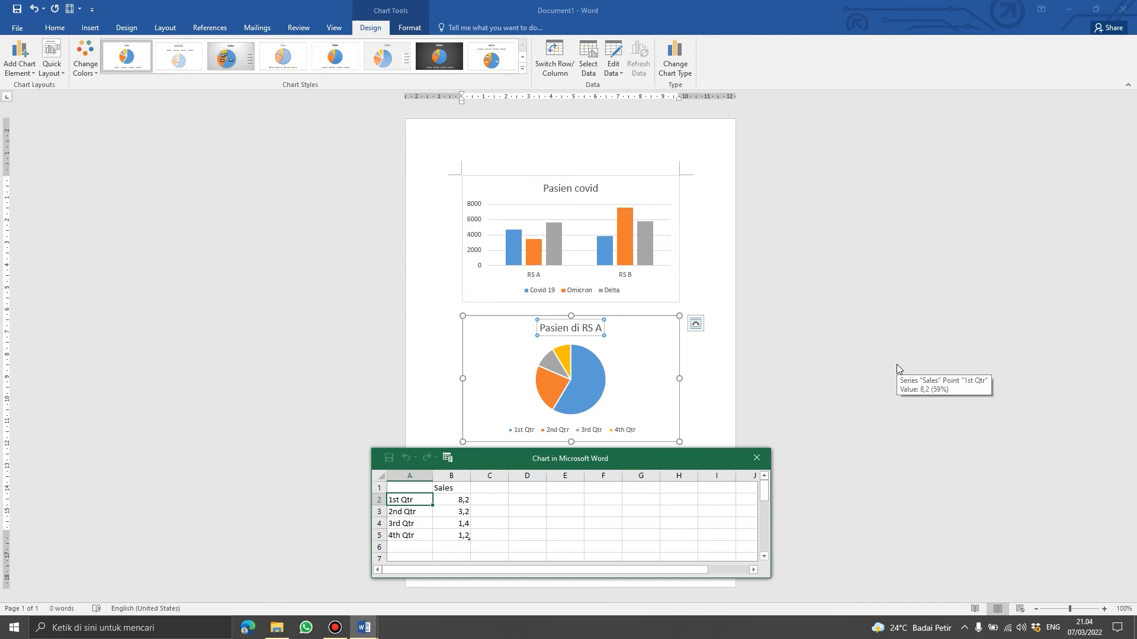
type("KA")
type("anker")
left_click(417, 513)
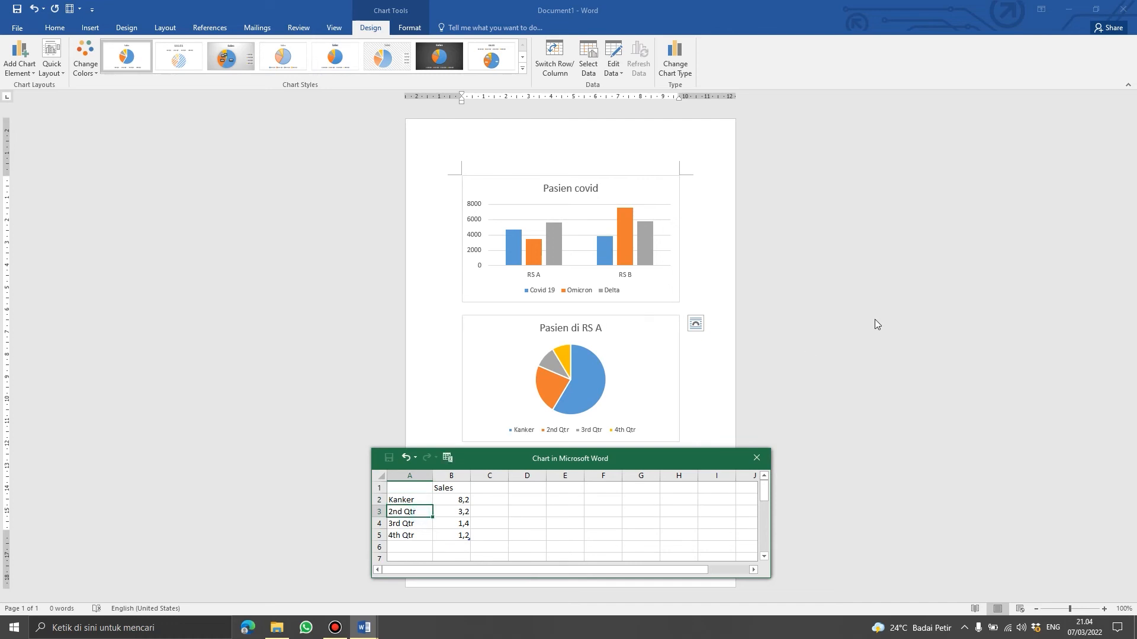
type("Stroke")
key("Return")
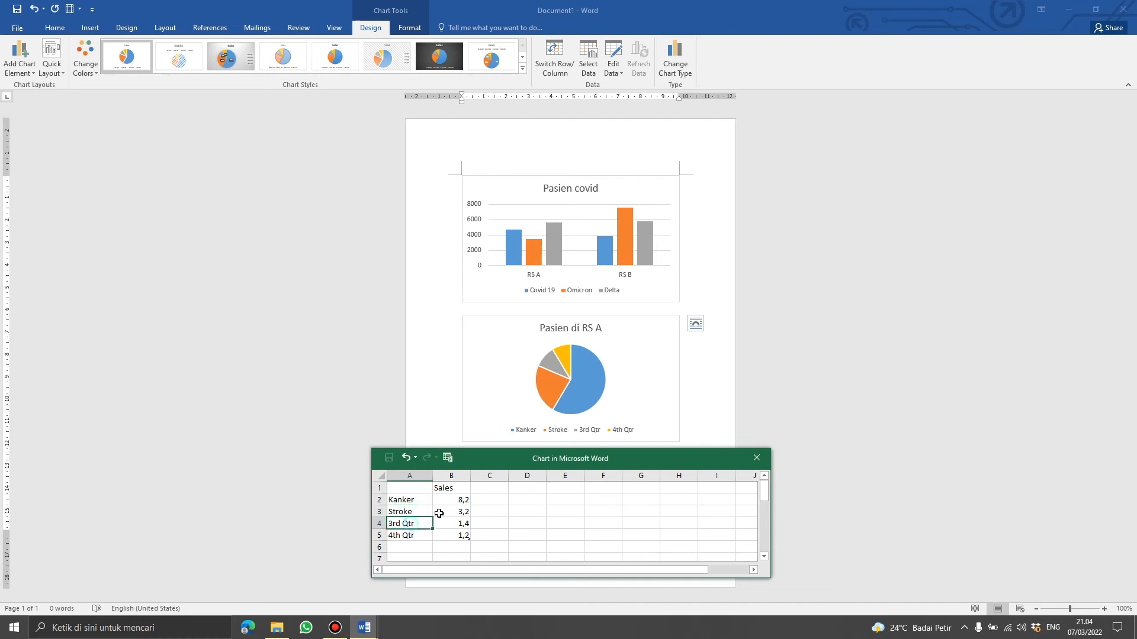
type("Diabetes")
left_click(413, 538)
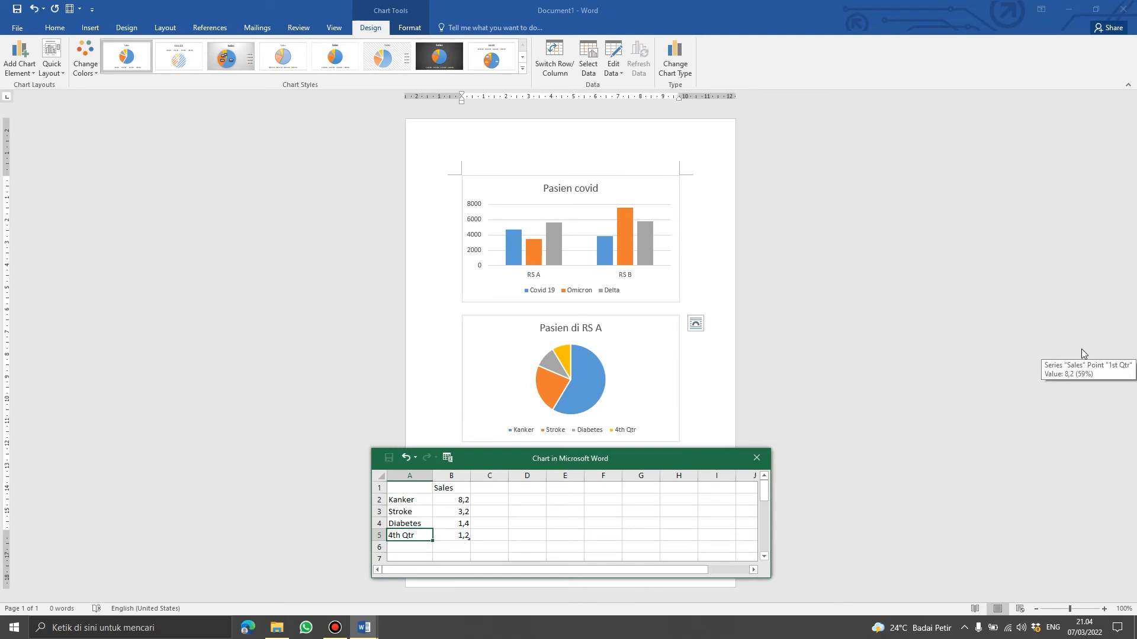
type("Covid")
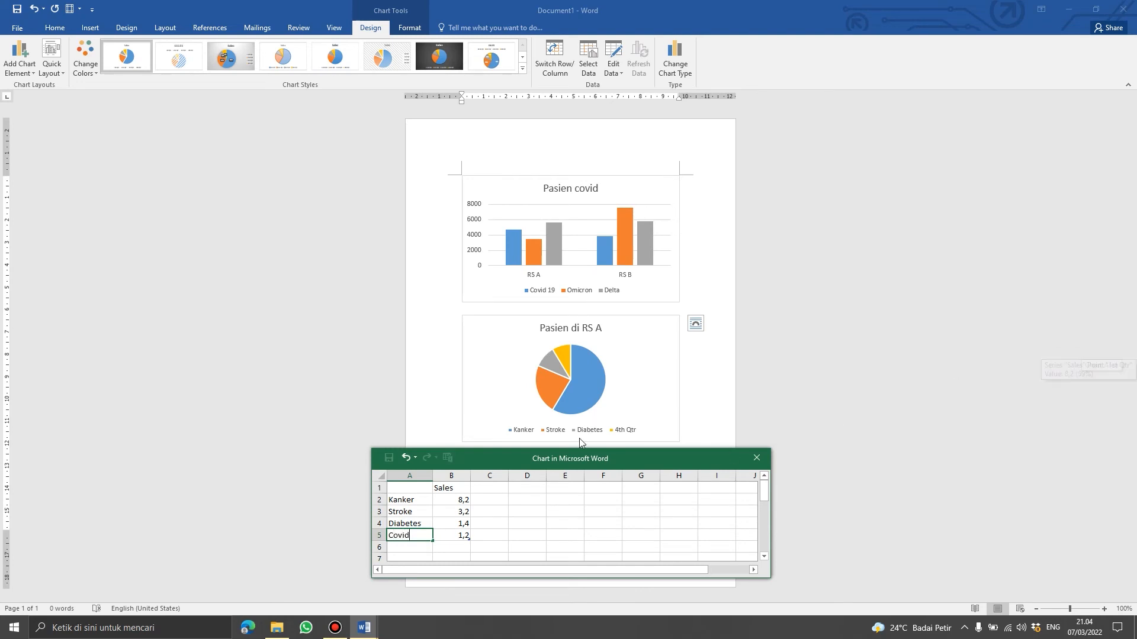
left_click(335, 524)
Enter 500 for Kanker, 270 for Stroke, 310 for Diabetes and 1300 for Covid, and close the data sheet.
left_click(450, 539)
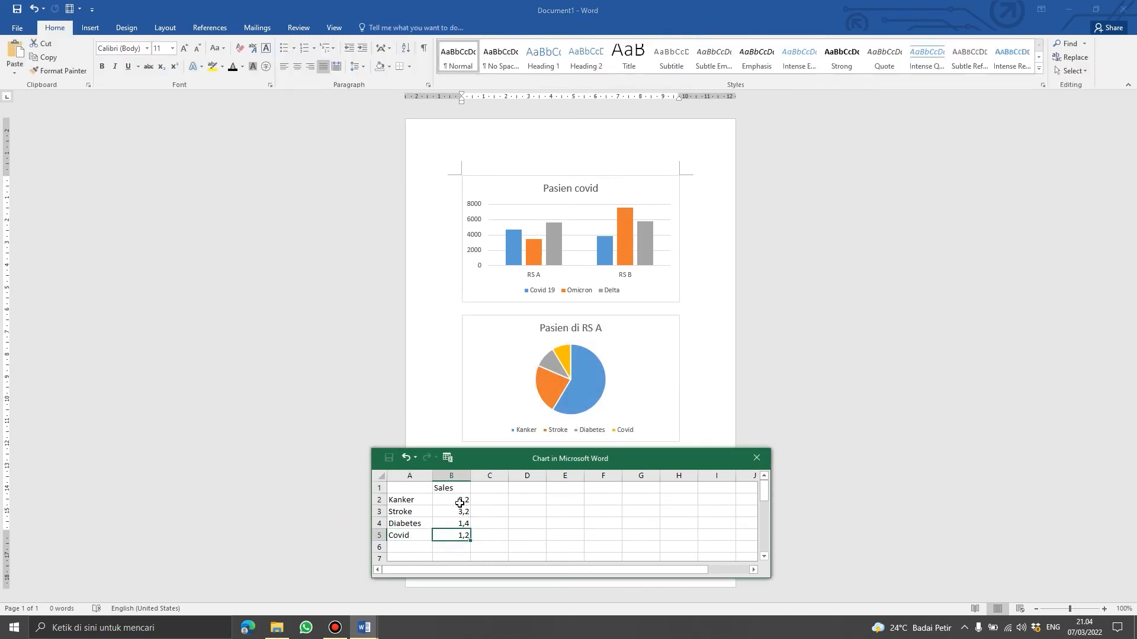
left_click(460, 501)
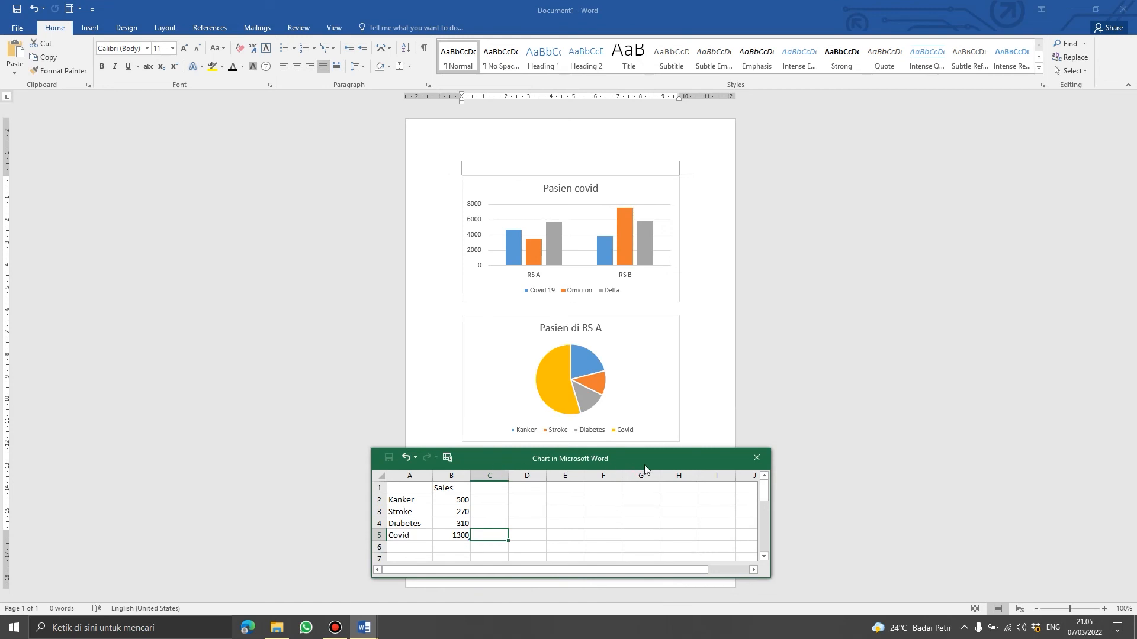
left_click(755, 459)
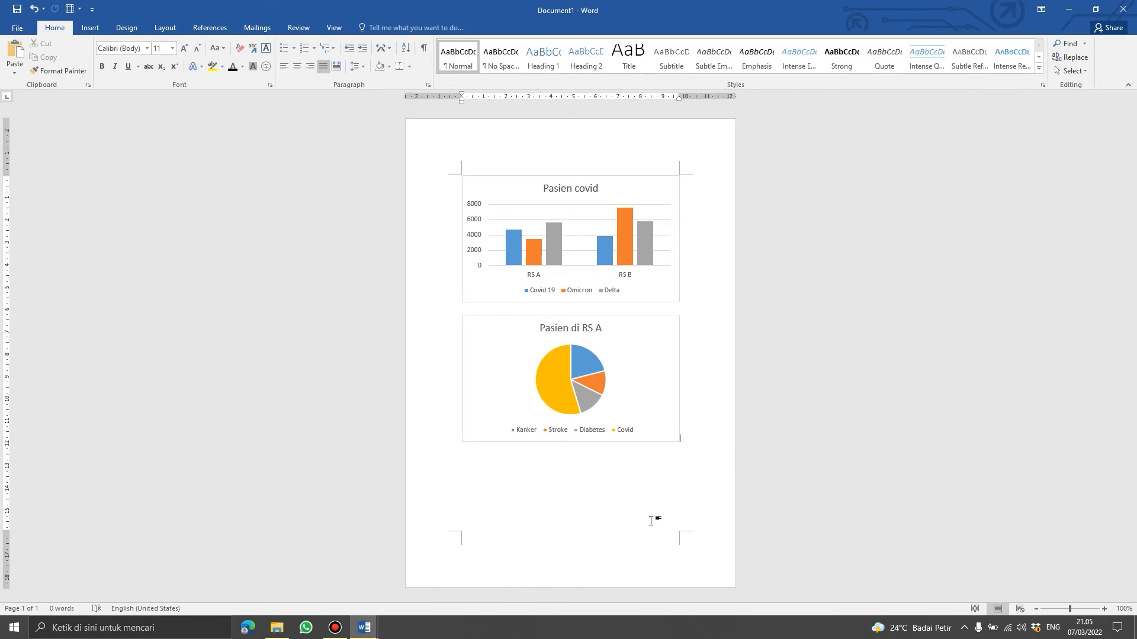
mouse_move(611, 248)
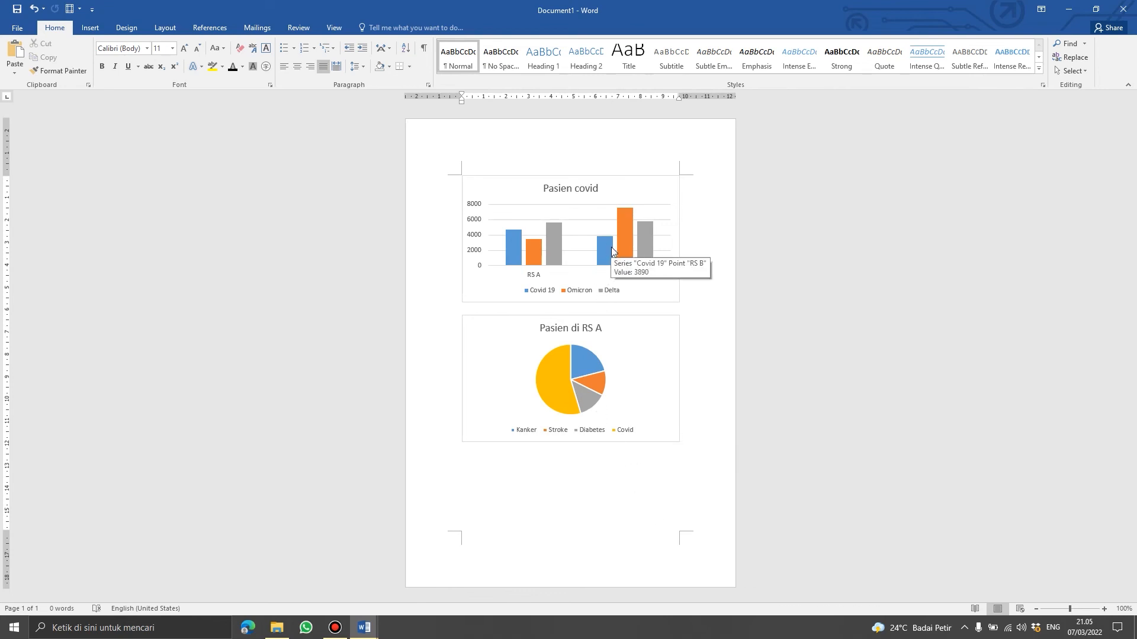